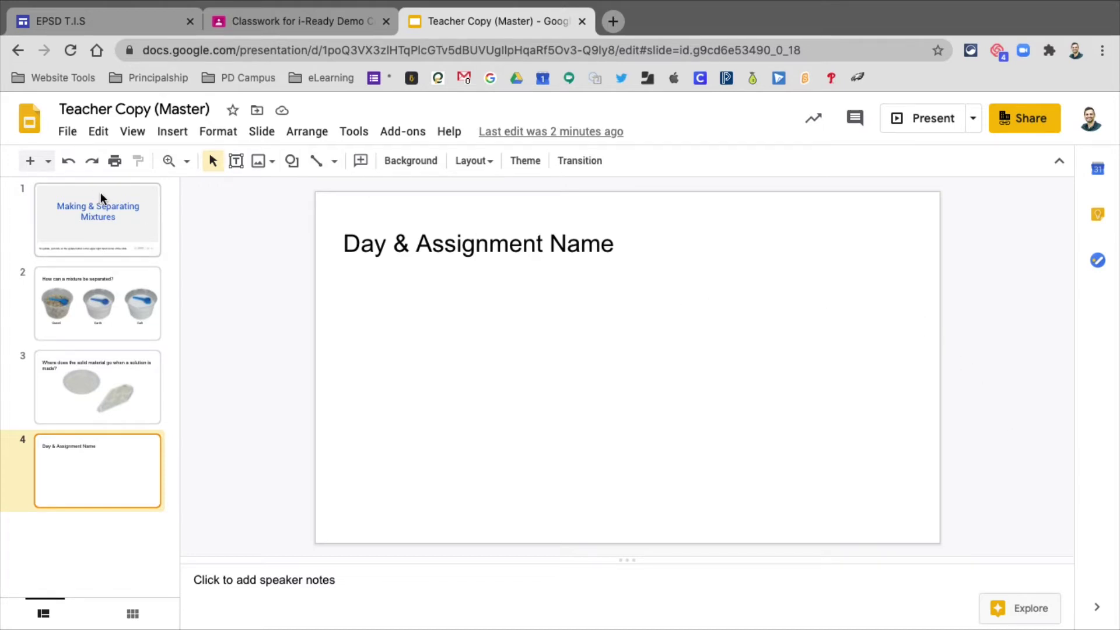
Browse the master deck's title slide and slide 3, ending on slide 4 (Day & Assignment Name)
{"action": "left_click", "coordinate": [106, 229]}
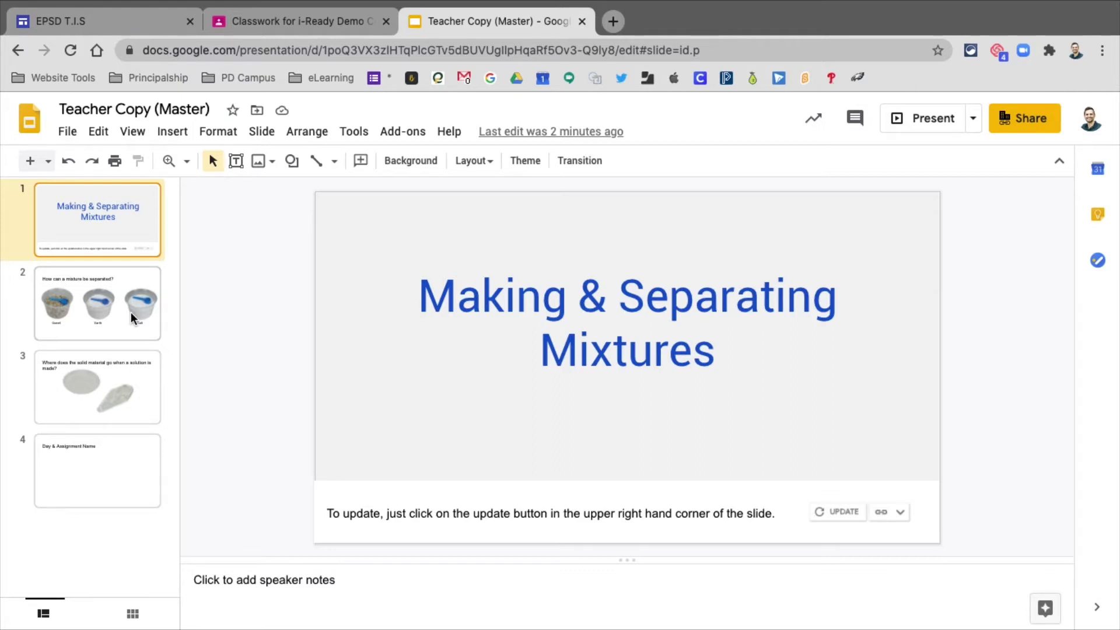
{"action": "left_click", "coordinate": [92, 383]}
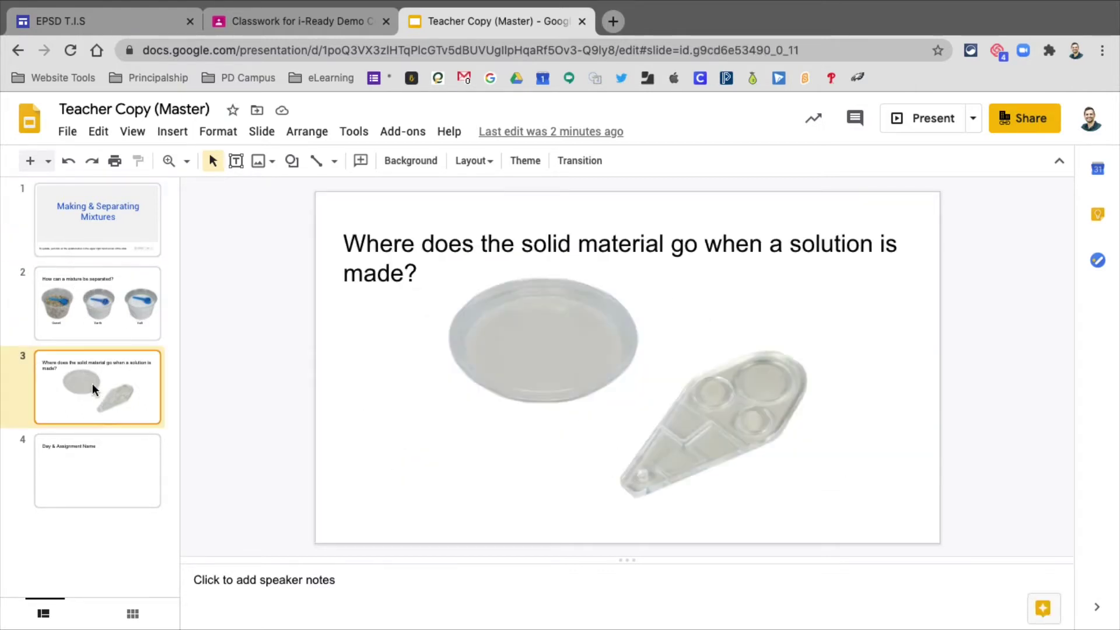
{"action": "left_click", "coordinate": [109, 492]}
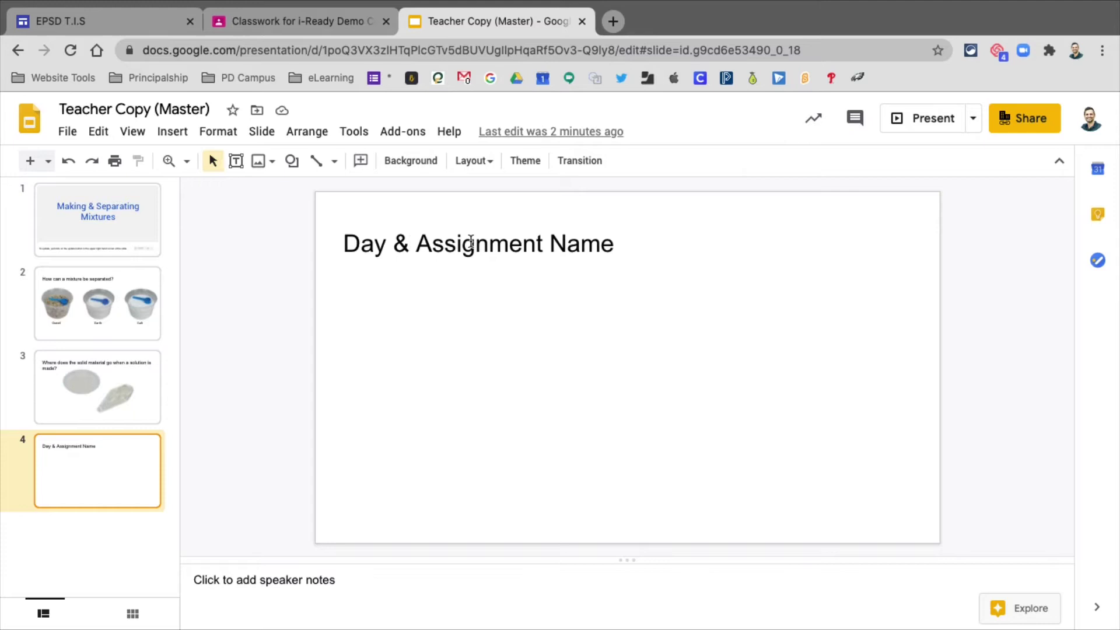
{"action": "left_click", "coordinate": [100, 470]}
Duplicate slide 4 with Ctrl+D until the deck has 30 slides, then return to the top
{"action": "key", "text": "ctrl+d"}
{"action": "key", "text": "ctrl+d"}
{"action": "key", "text": "ctrl+d"}
{"action": "key", "text": "ctrl+d"}
{"action": "key", "text": "ctrl+d"}
{"action": "key", "text": "ctrl+d"}
{"action": "key", "text": "ctrl+d"}
{"action": "key", "text": "ctrl+d"}
{"action": "key", "text": "ctrl+d"}
{"action": "key", "text": "ctrl+d"}
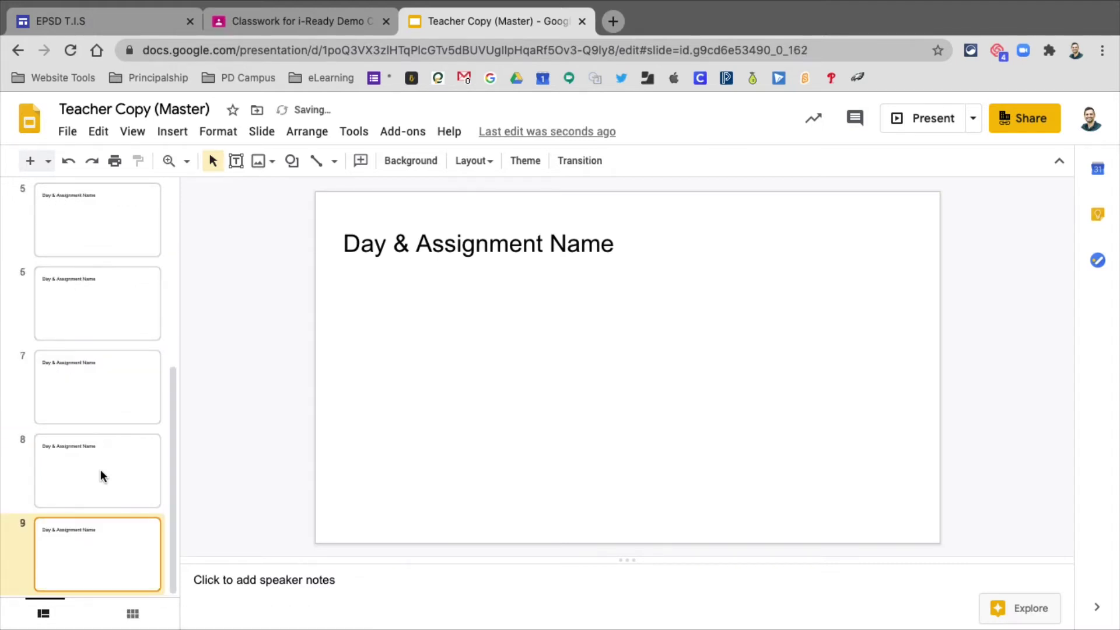
{"action": "key", "text": "ctrl+d"}
{"action": "key", "text": "ctrl+d"}
{"action": "key", "text": "ctrl+d"}
{"action": "key", "text": "ctrl+d"}
{"action": "key", "text": "ctrl+d"}
{"action": "key", "text": "ctrl+d"}
{"action": "key", "text": "ctrl+d"}
{"action": "key", "text": "ctrl+d"}
{"action": "key", "text": "ctrl+d"}
{"action": "key", "text": "ctrl+d"}
{"action": "key", "text": "ctrl+d"}
{"action": "key", "text": "ctrl+d"}
{"action": "key", "text": "ctrl+d"}
{"action": "key", "text": "ctrl+d"}
{"action": "key", "text": "ctrl+d"}
{"action": "key", "text": "ctrl+d"}
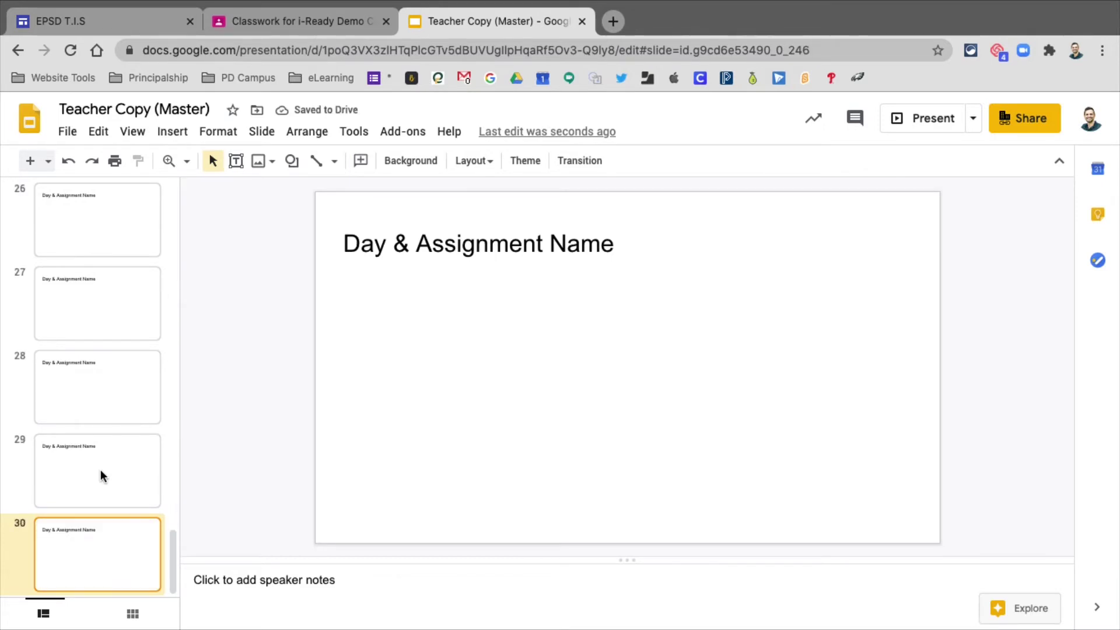
{"action": "scroll", "coordinate": [100, 470], "scroll_direction": "up", "scroll_amount": 20}
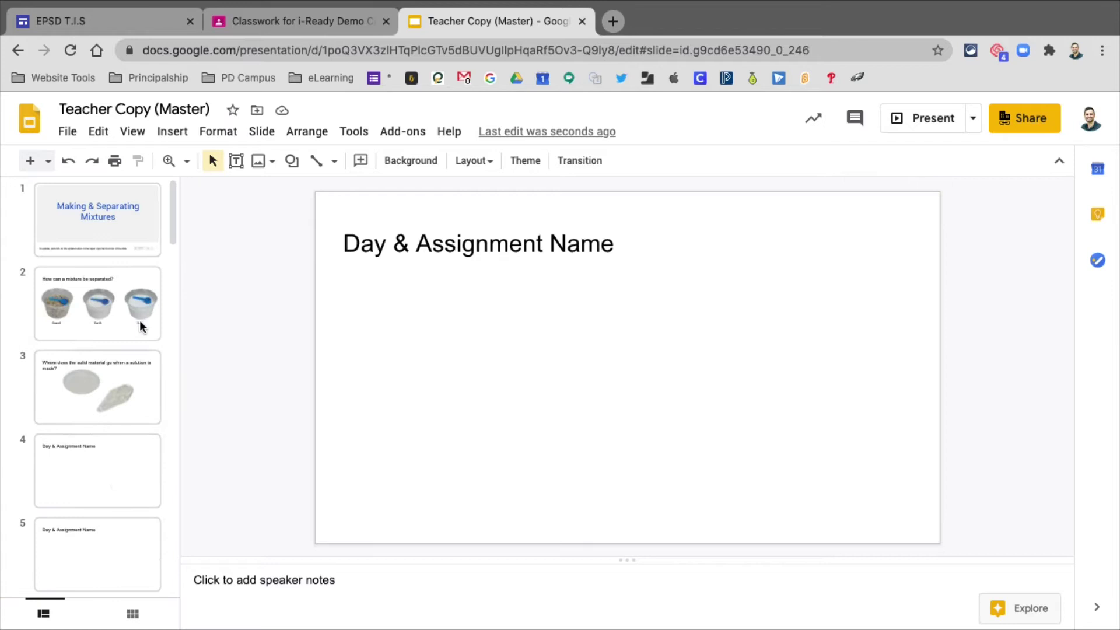
Make a copy of the entire presentation named 'Mixtures & Solutions (Student Copy)'
{"action": "left_click", "coordinate": [65, 133]}
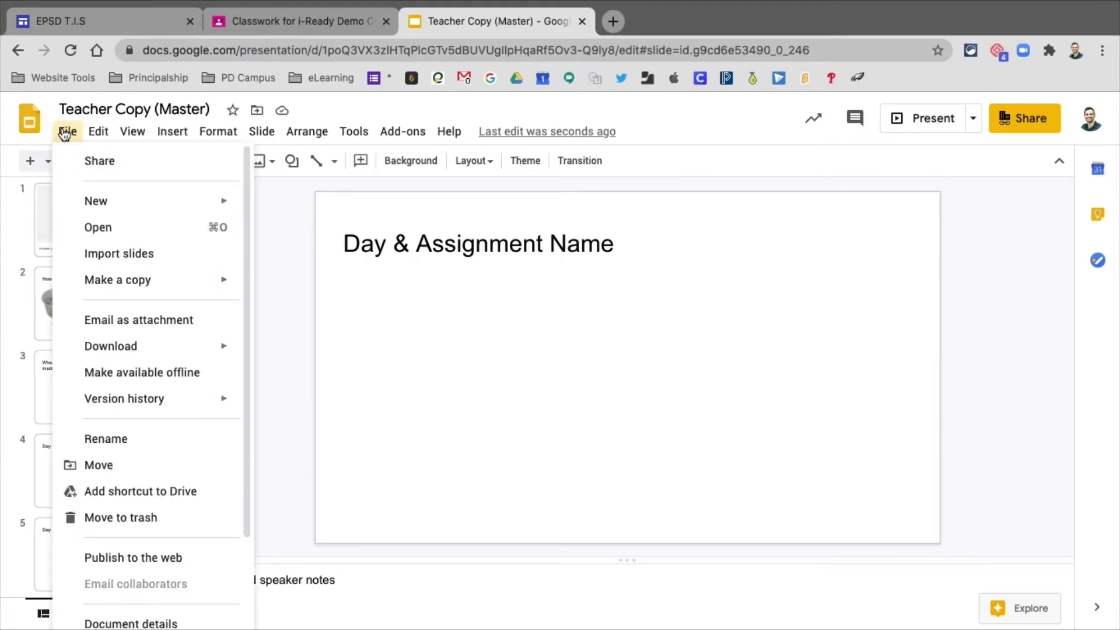
{"action": "mouse_move", "coordinate": [185, 283]}
{"action": "left_click", "coordinate": [303, 295]}
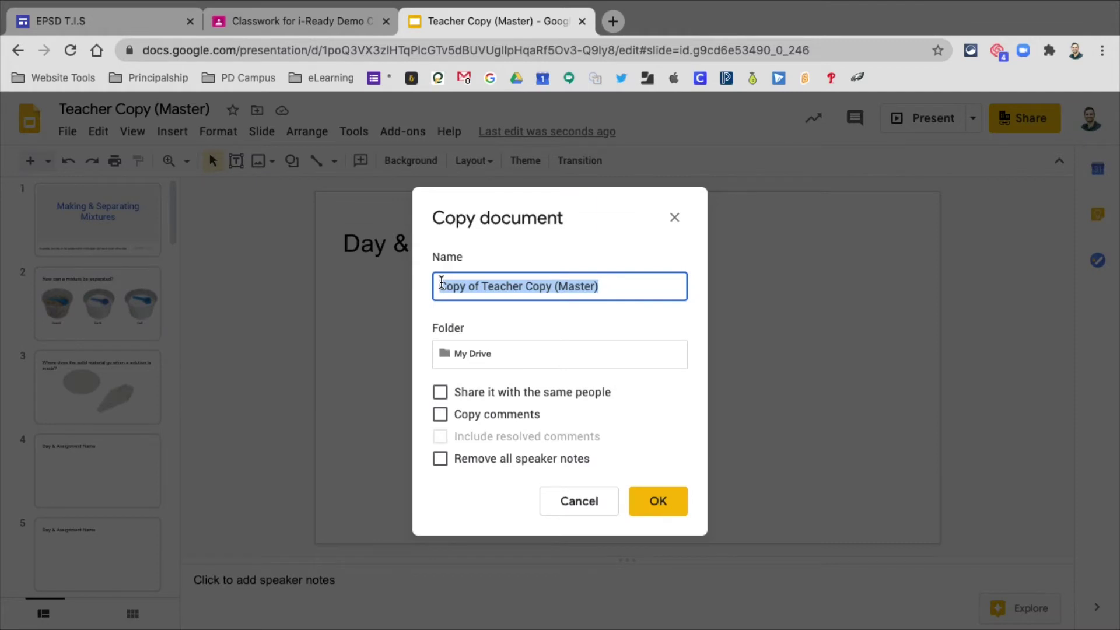
{"action": "type", "text": "Mixtures &"}
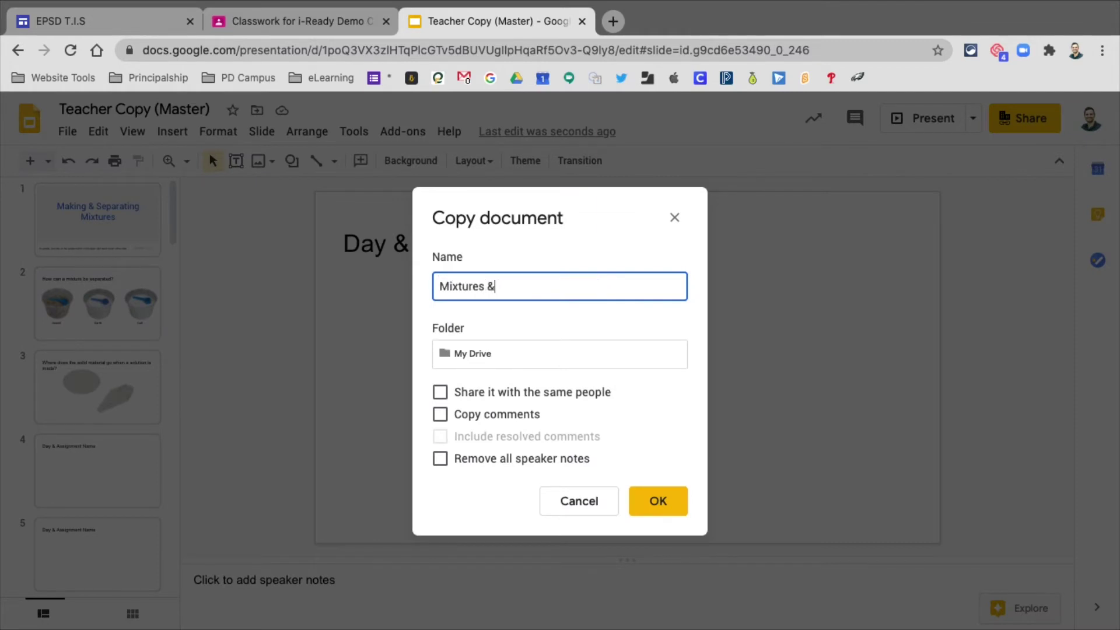
{"action": "type", "text": " Solutions (Student Cop"}
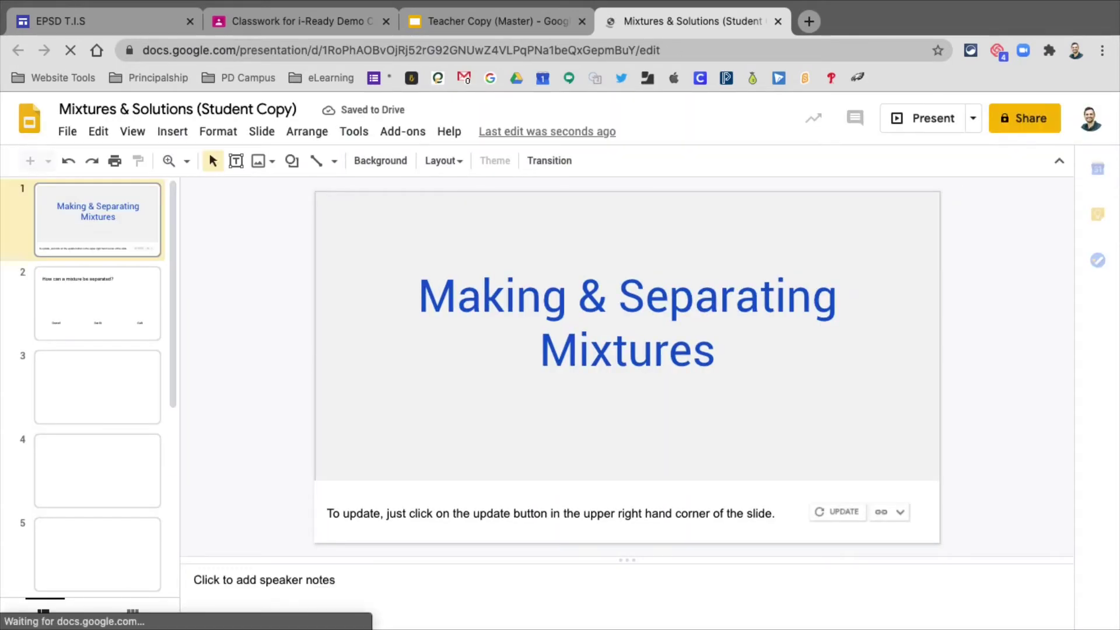
Review slides 2, 3 and 4 in the student copy
{"action": "left_click", "coordinate": [86, 489]}
{"action": "left_click", "coordinate": [117, 309]}
{"action": "left_click", "coordinate": [116, 388]}
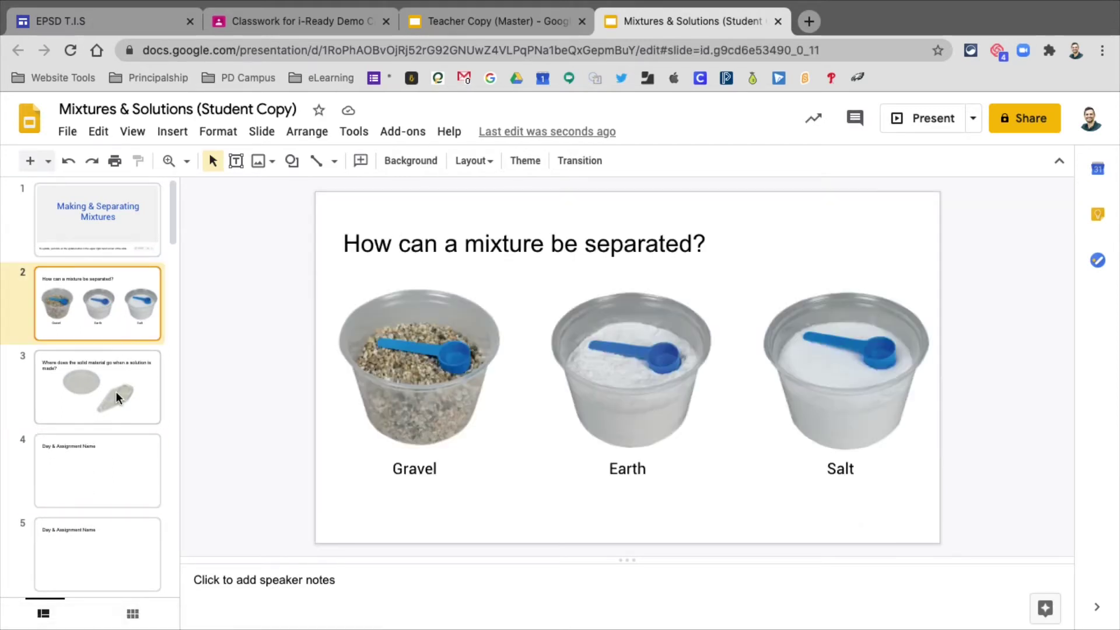
{"action": "left_click", "coordinate": [133, 279]}
{"action": "left_click", "coordinate": [127, 411]}
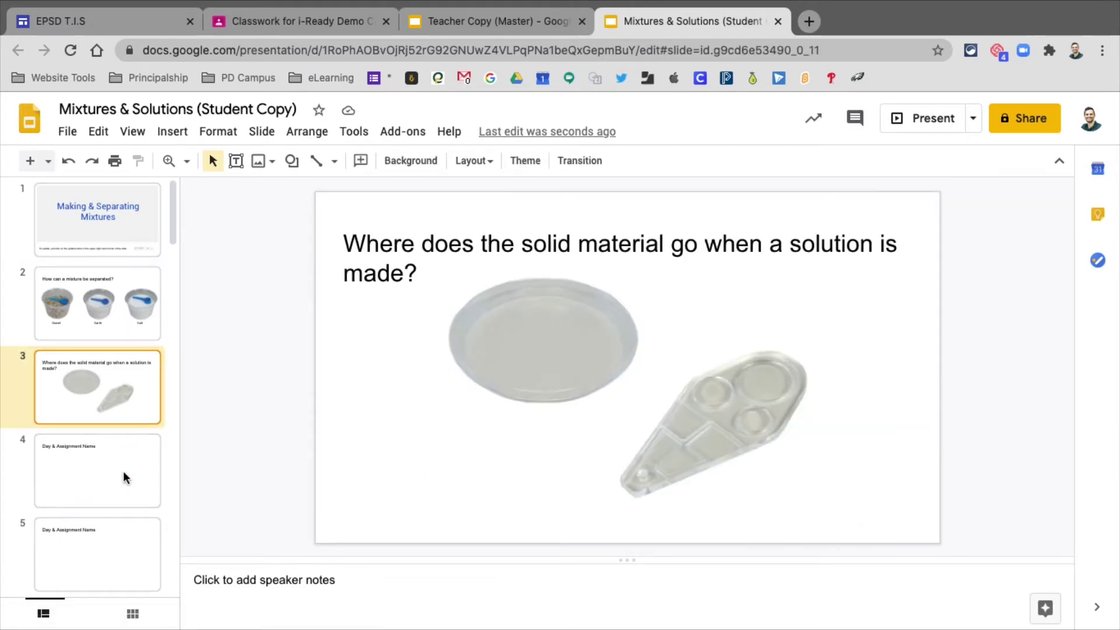
Delete slides 4 through 30 from the student copy
{"action": "left_click", "coordinate": [121, 484]}
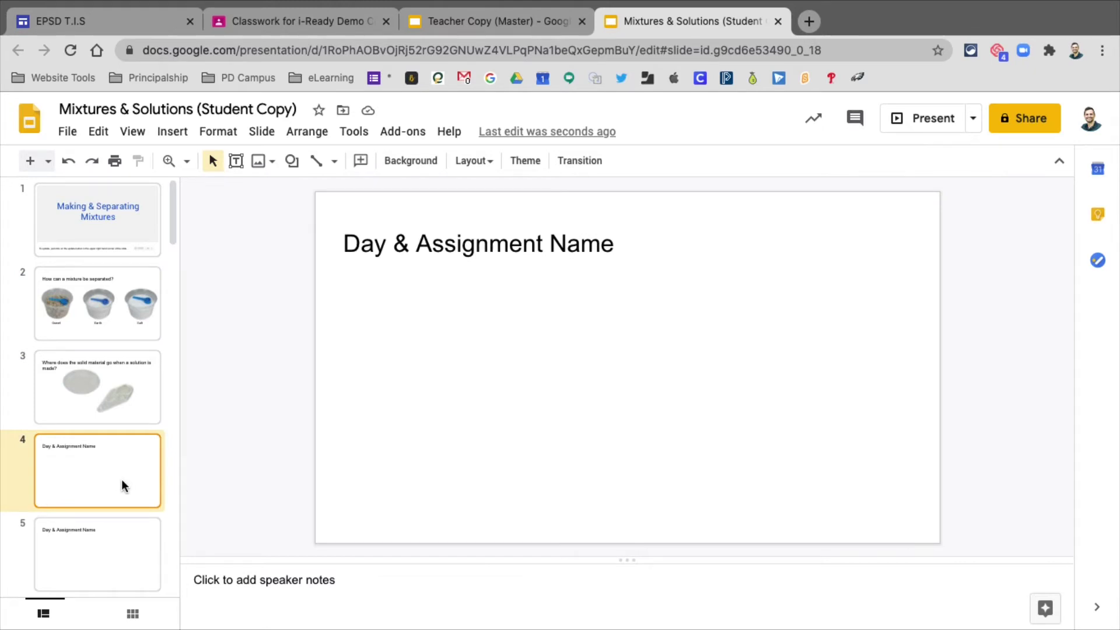
{"action": "scroll", "coordinate": [121, 478], "scroll_direction": "down", "scroll_amount": 20}
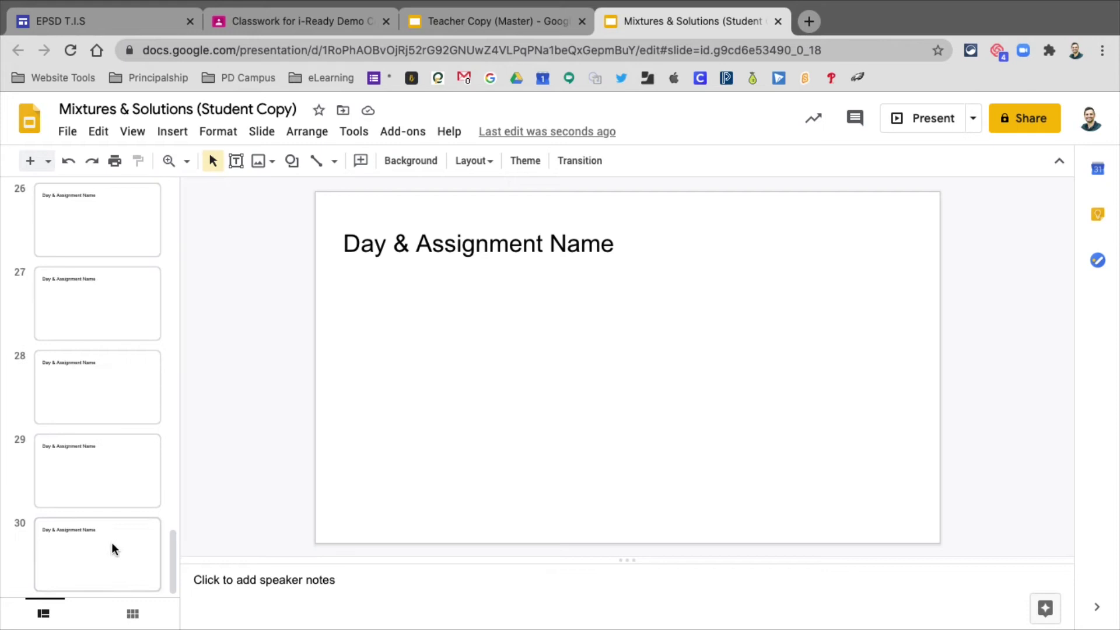
{"action": "left_click", "coordinate": [112, 544], "text": "shift"}
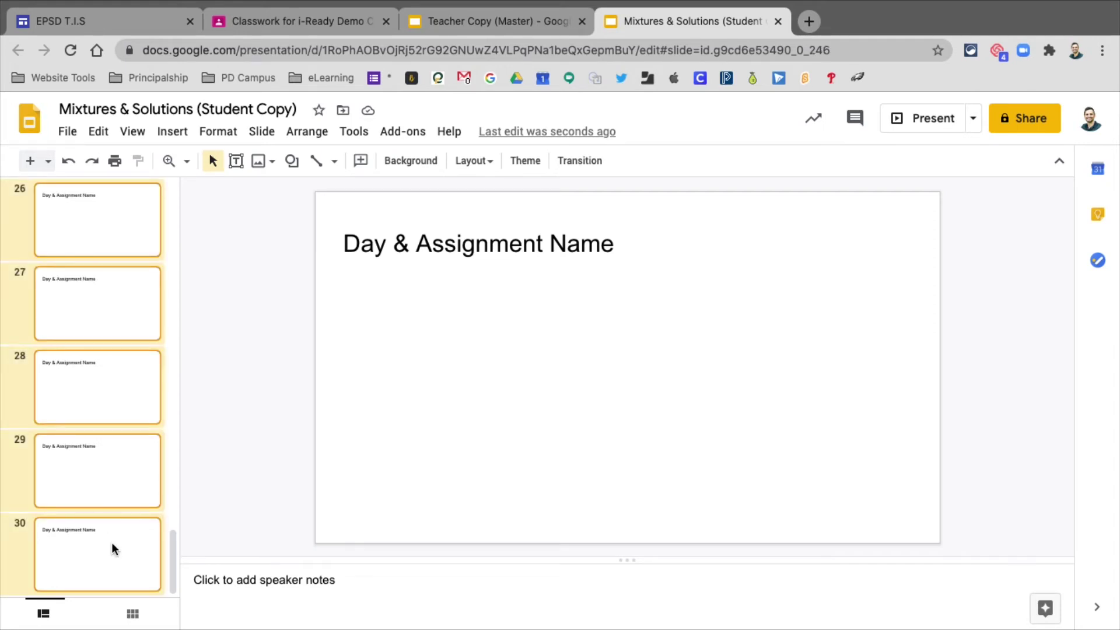
{"action": "key", "text": "Delete"}
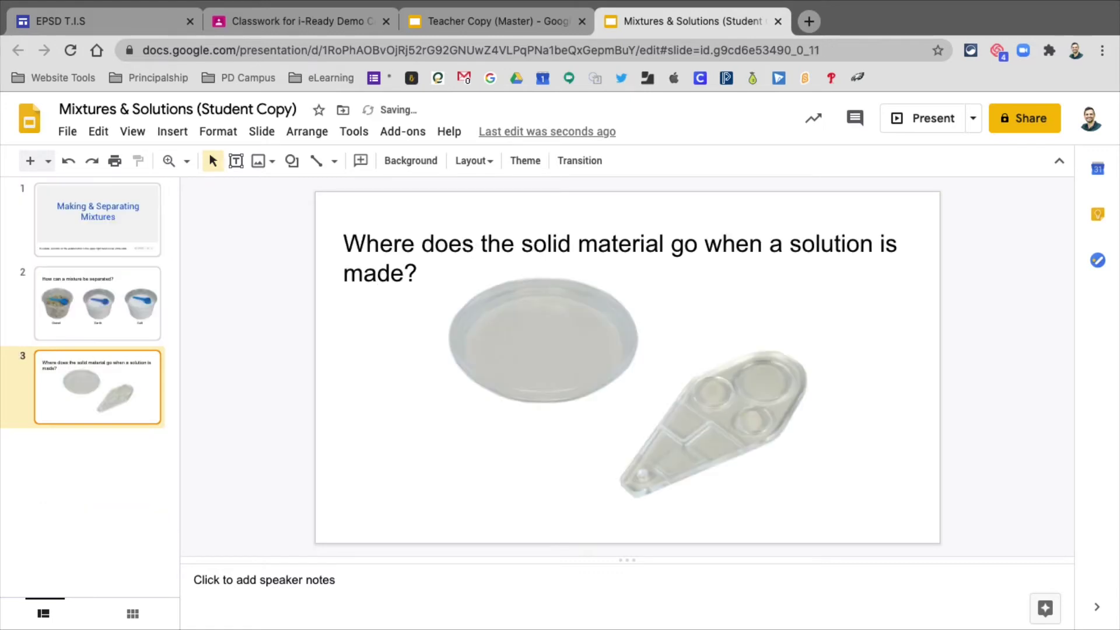
Copy slides 4 through 30 from the Teacher Copy (Master) deck
{"action": "left_click", "coordinate": [486, 19]}
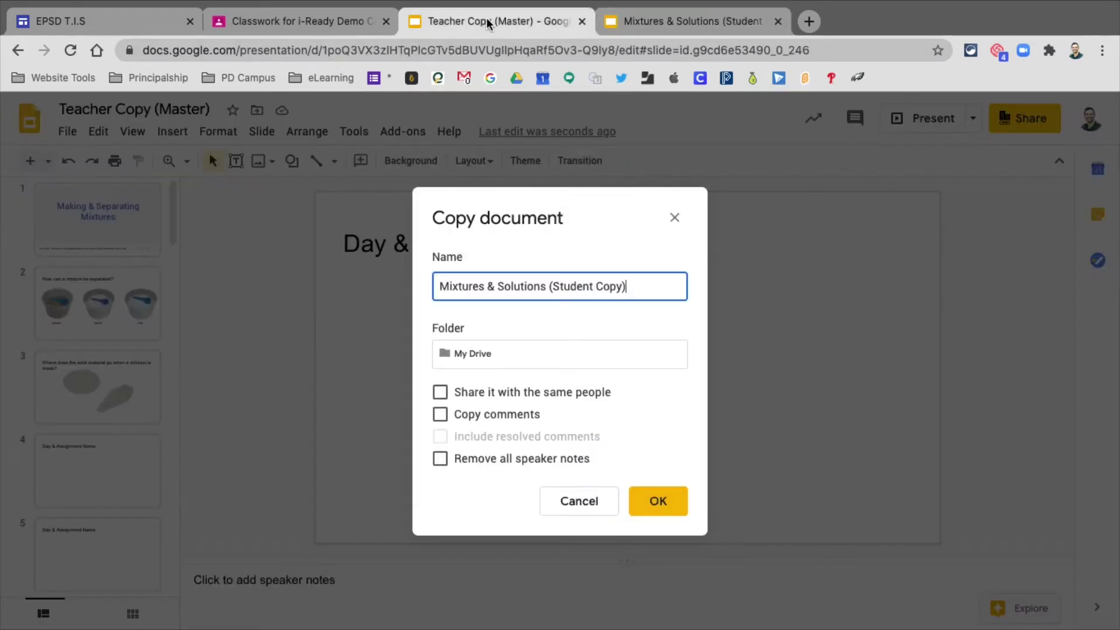
{"action": "left_click", "coordinate": [101, 457]}
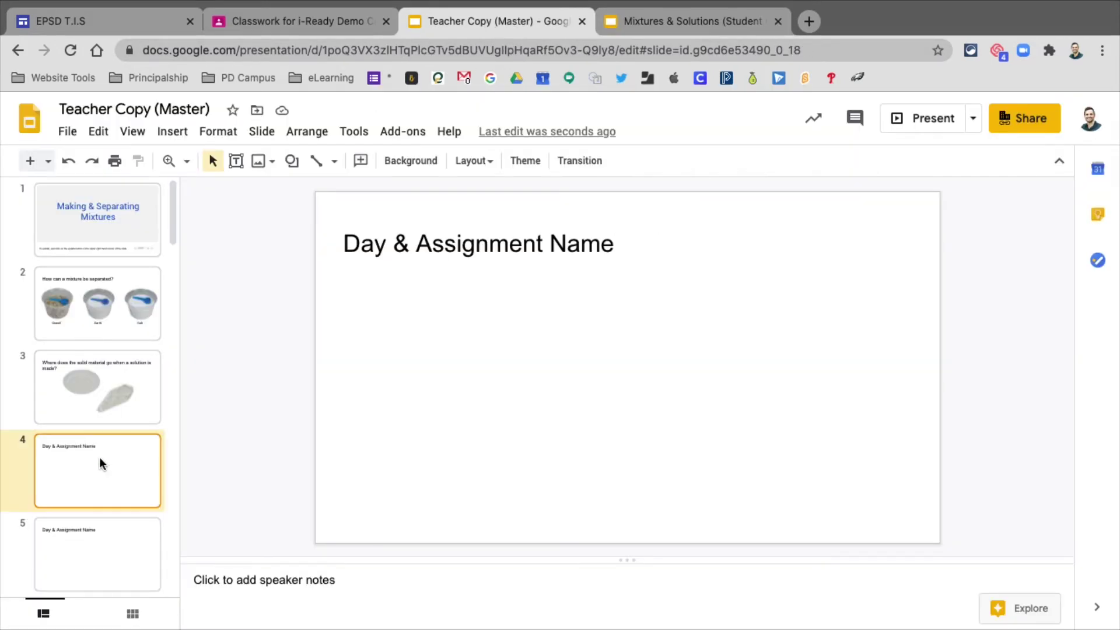
{"action": "scroll", "coordinate": [99, 461], "scroll_direction": "down", "scroll_amount": 20}
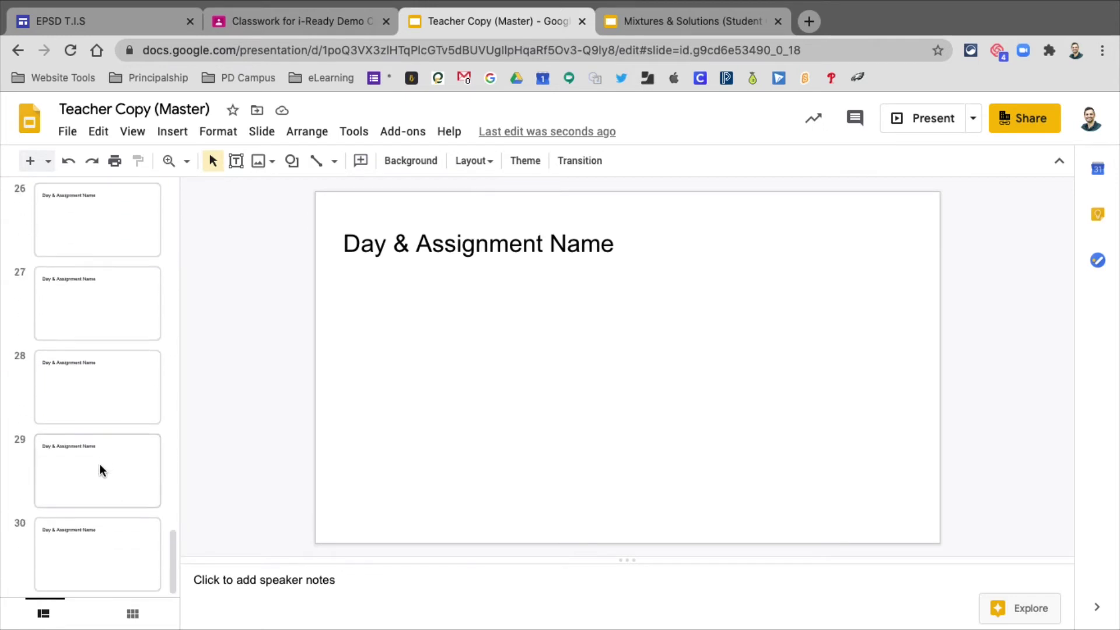
{"action": "left_click", "coordinate": [82, 547], "text": "shift"}
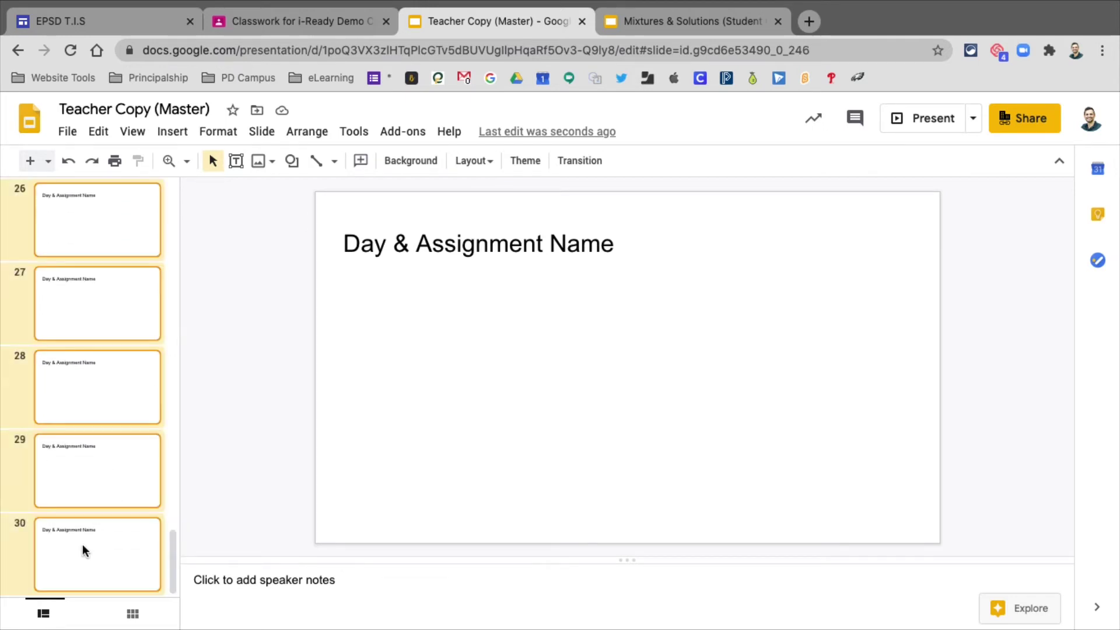
{"action": "right_click", "coordinate": [83, 544]}
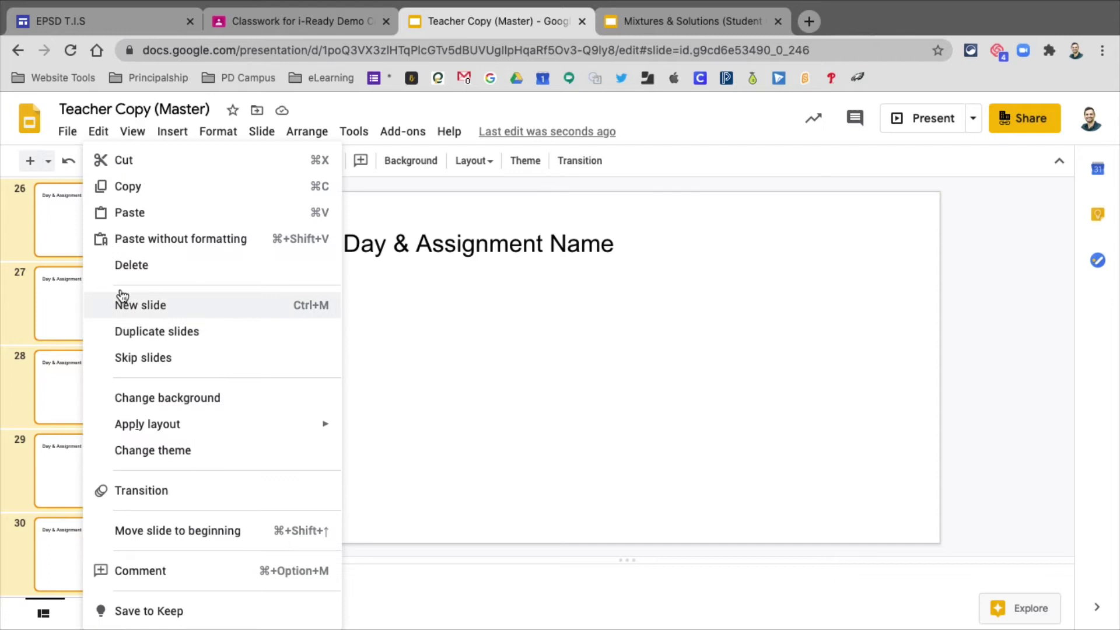
{"action": "left_click", "coordinate": [126, 200]}
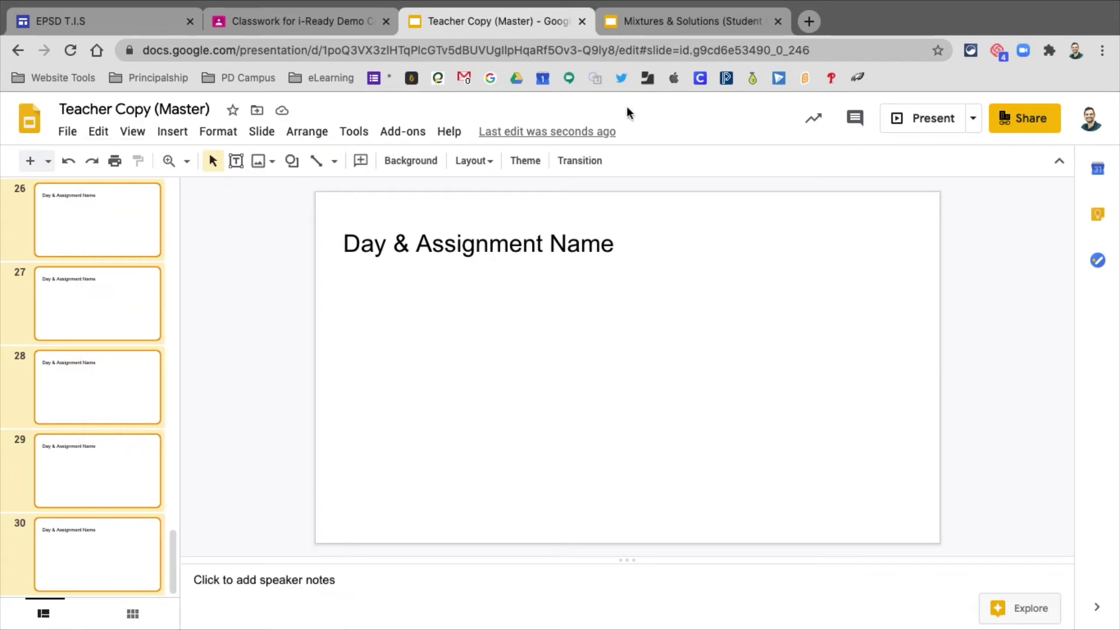
Paste the slides after slide 3 in the Student Copy, importing them as linked slides
{"action": "left_click", "coordinate": [651, 24]}
{"action": "right_click", "coordinate": [109, 490]}
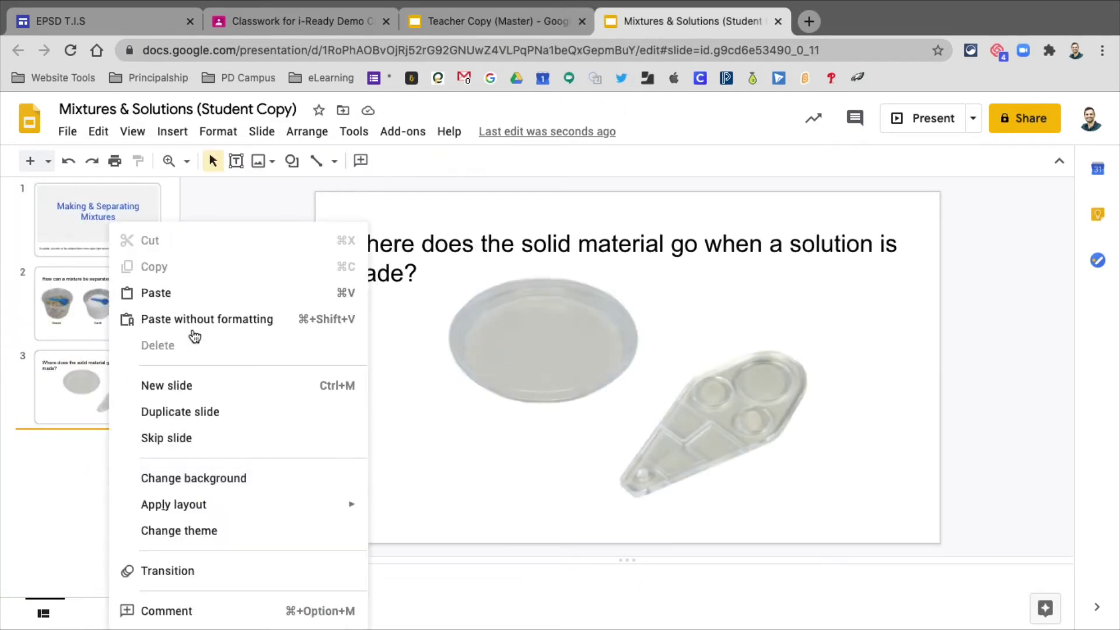
{"action": "left_click", "coordinate": [172, 294]}
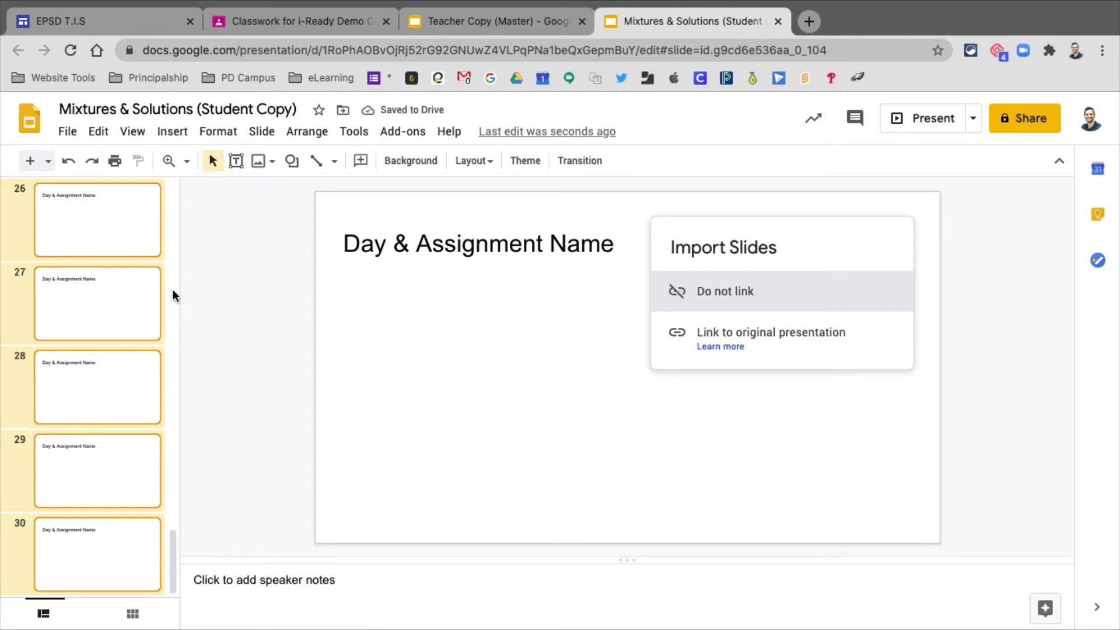
{"action": "left_click", "coordinate": [794, 343]}
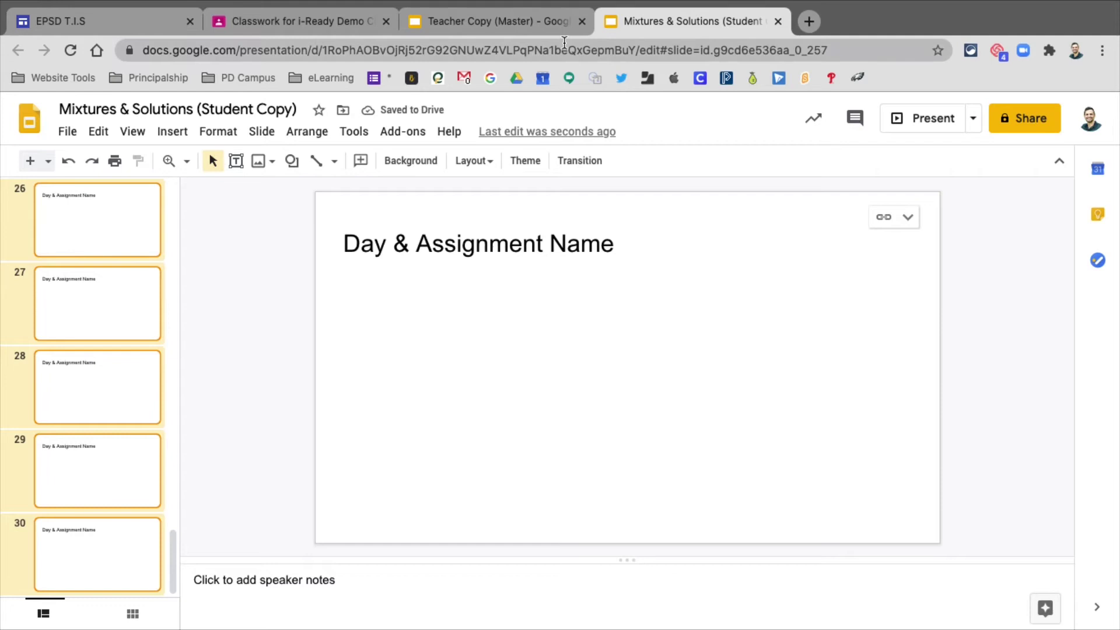
Switch between the Student Copy and Teacher Copy (Master) decks, ending on the master
{"action": "left_click", "coordinate": [509, 19]}
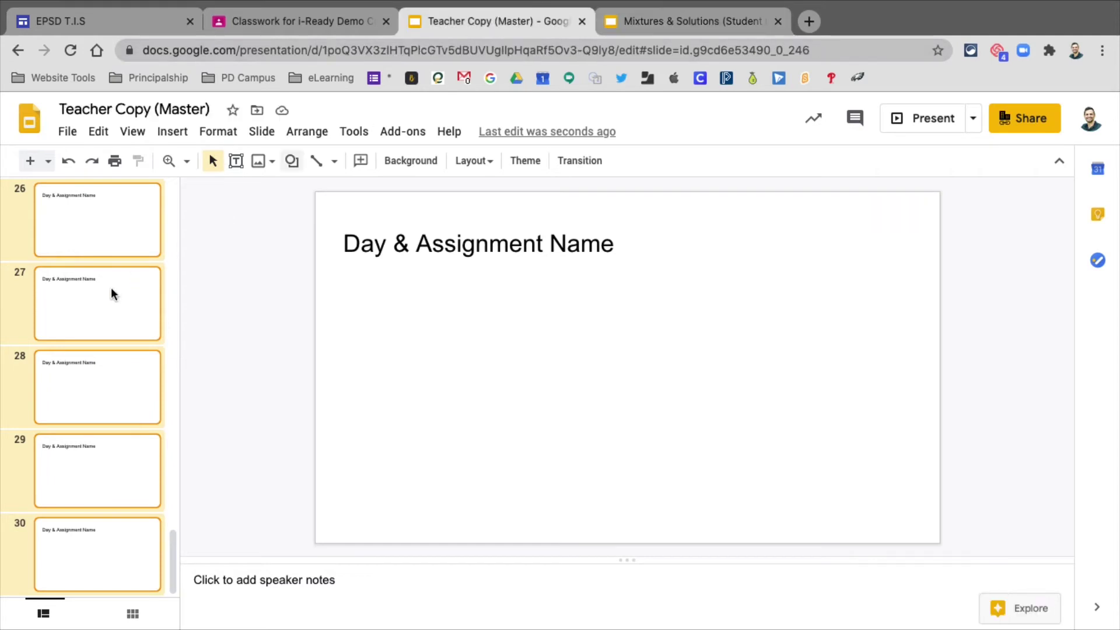
{"action": "left_click", "coordinate": [645, 24]}
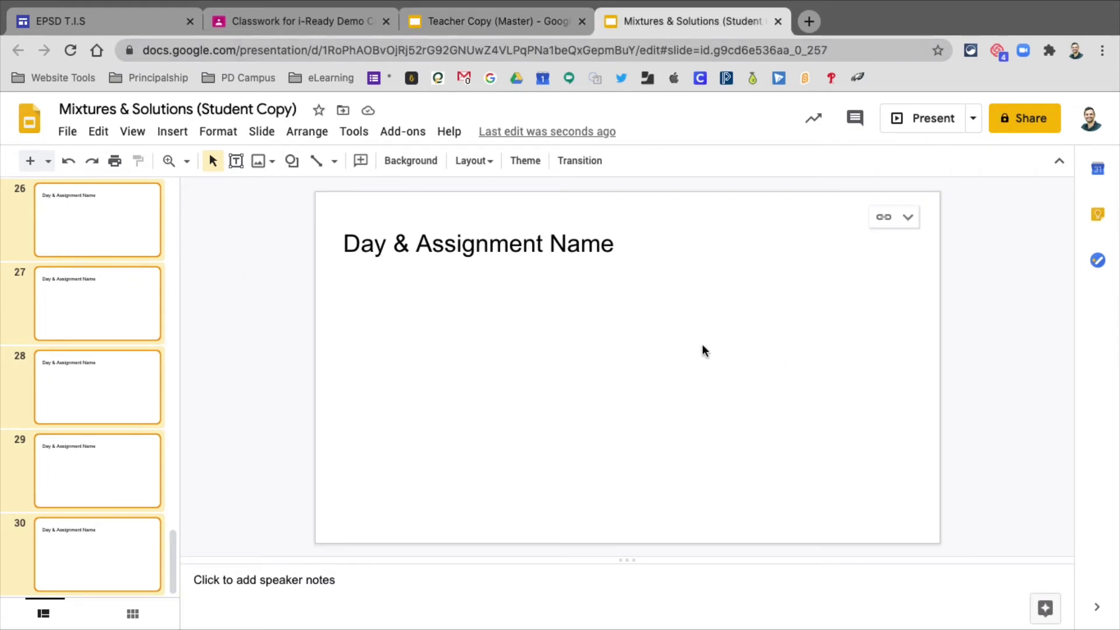
{"action": "left_click", "coordinate": [507, 27]}
{"action": "scroll", "coordinate": [102, 306], "scroll_direction": "up", "scroll_amount": 20}
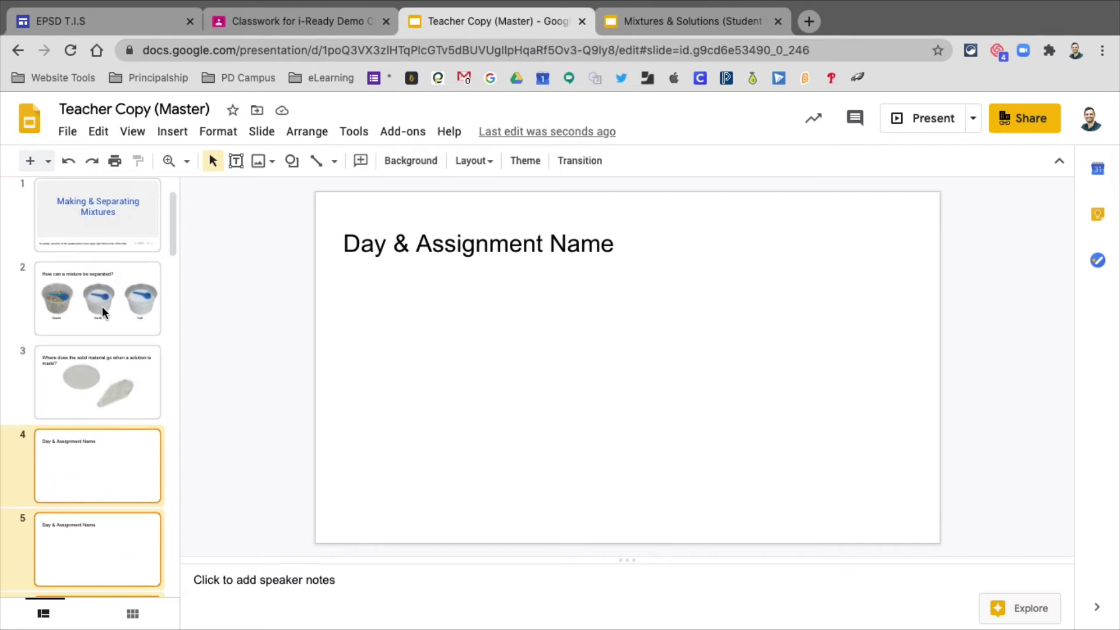
Share the master deck so anyone at Eastpennsd.org with the link can view it
{"action": "left_click", "coordinate": [128, 262]}
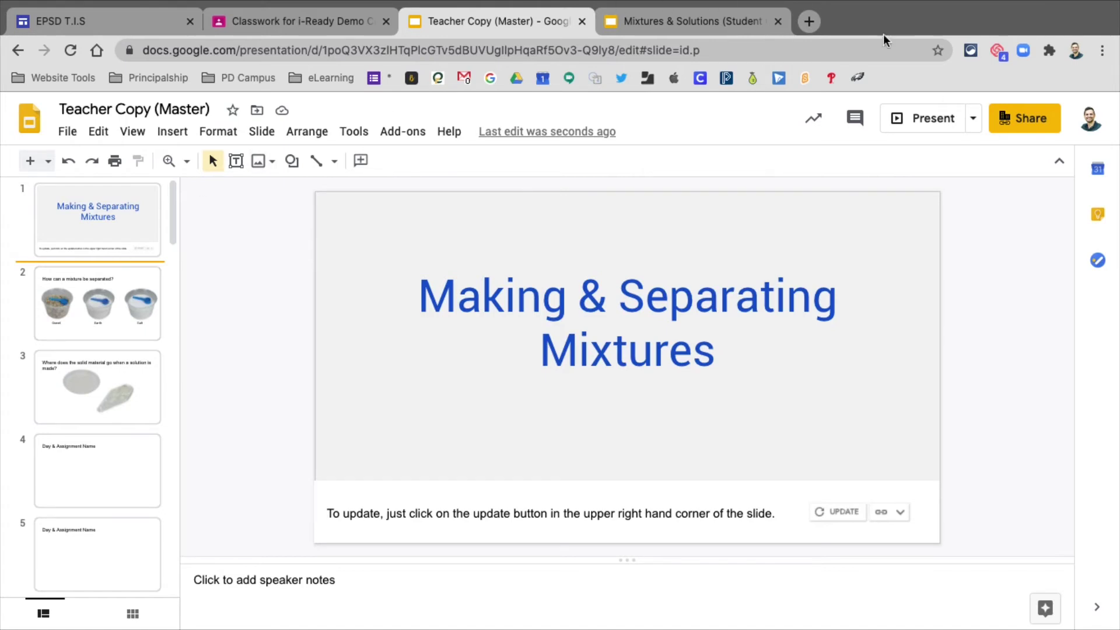
{"action": "left_click", "coordinate": [1027, 119]}
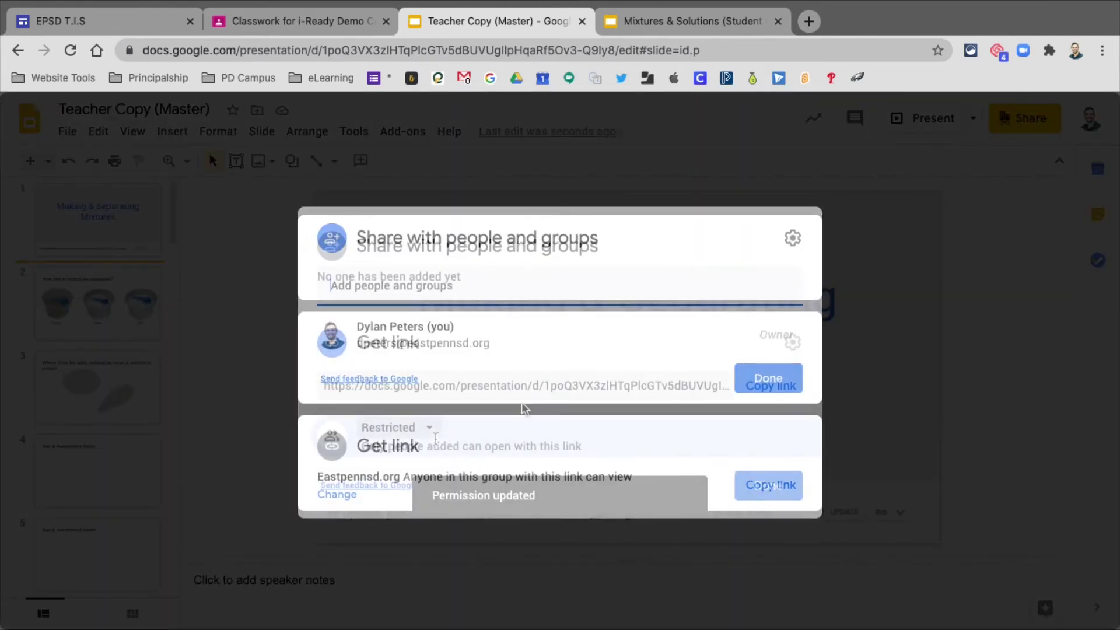
{"action": "left_click", "coordinate": [429, 428]}
{"action": "left_click", "coordinate": [440, 517]}
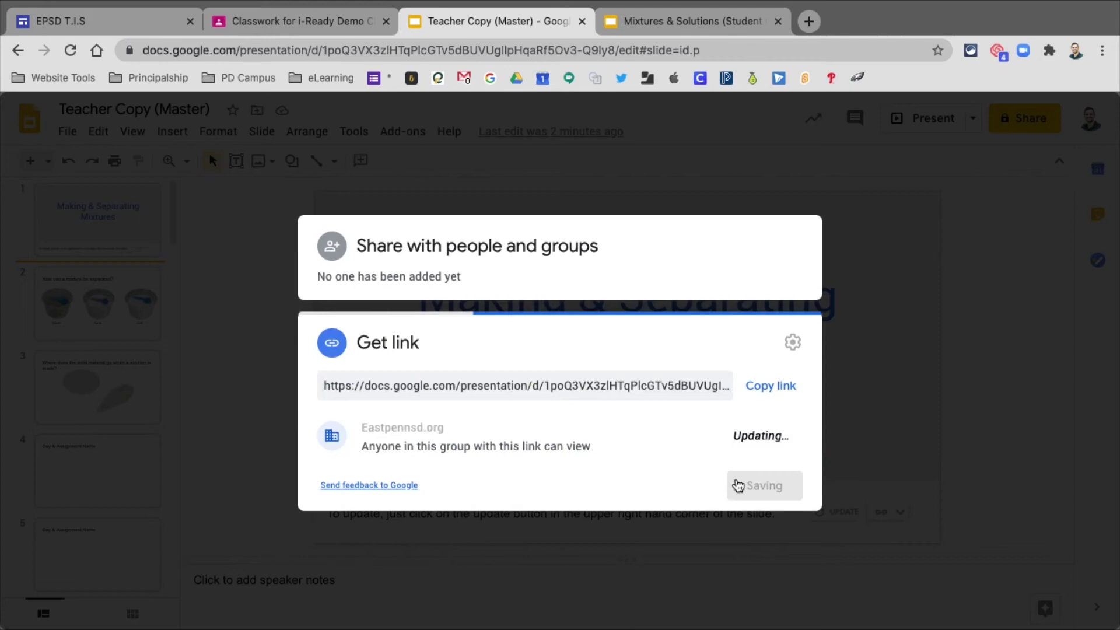
{"action": "left_click", "coordinate": [766, 488]}
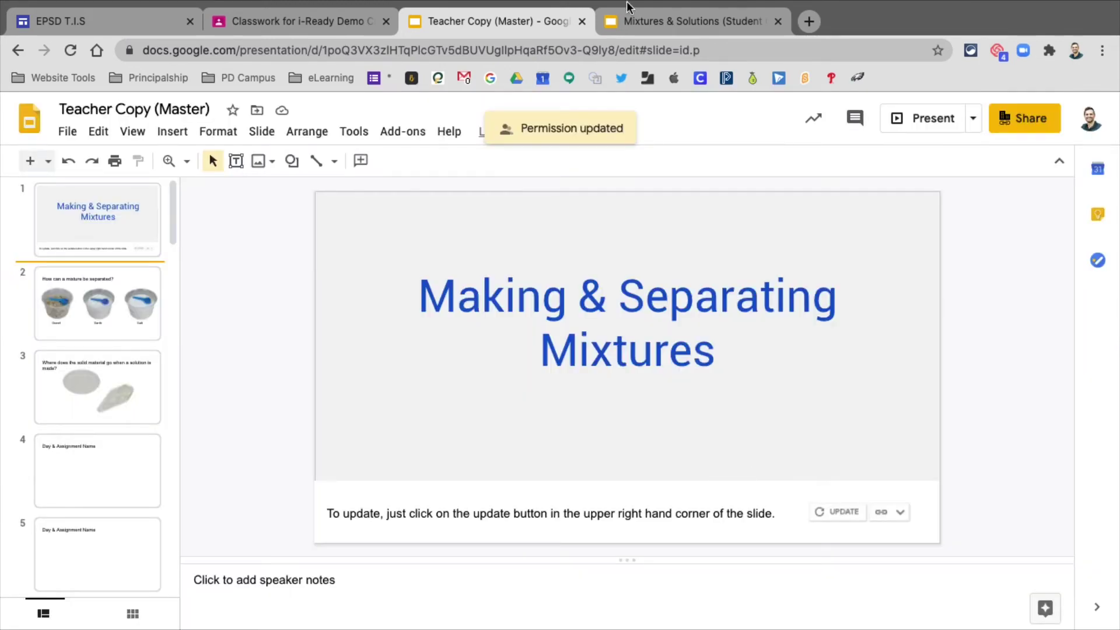
{"action": "left_click", "coordinate": [660, 24]}
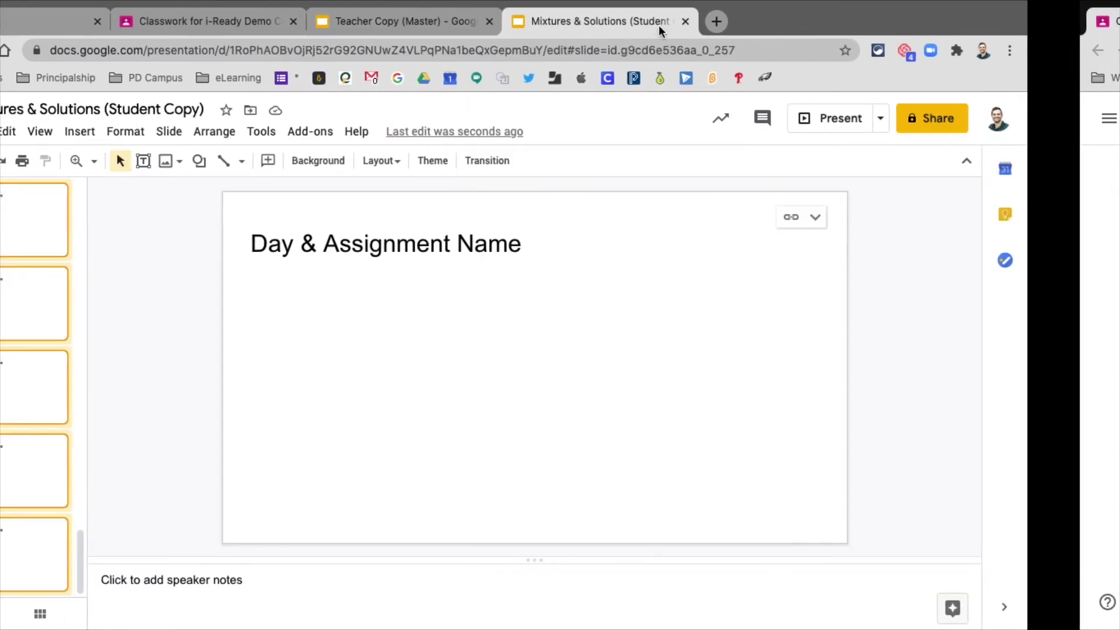
Create a new Classroom assignment titled 'Mixtures & Solutions'
{"action": "left_click", "coordinate": [310, 22]}
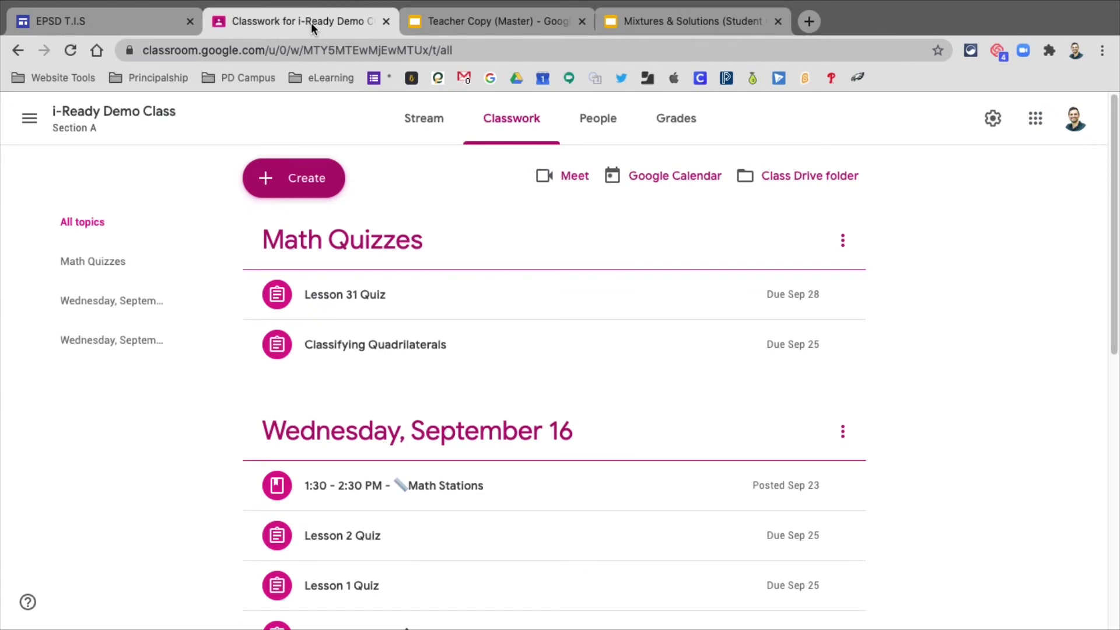
{"action": "left_click", "coordinate": [297, 187]}
{"action": "left_click", "coordinate": [304, 233]}
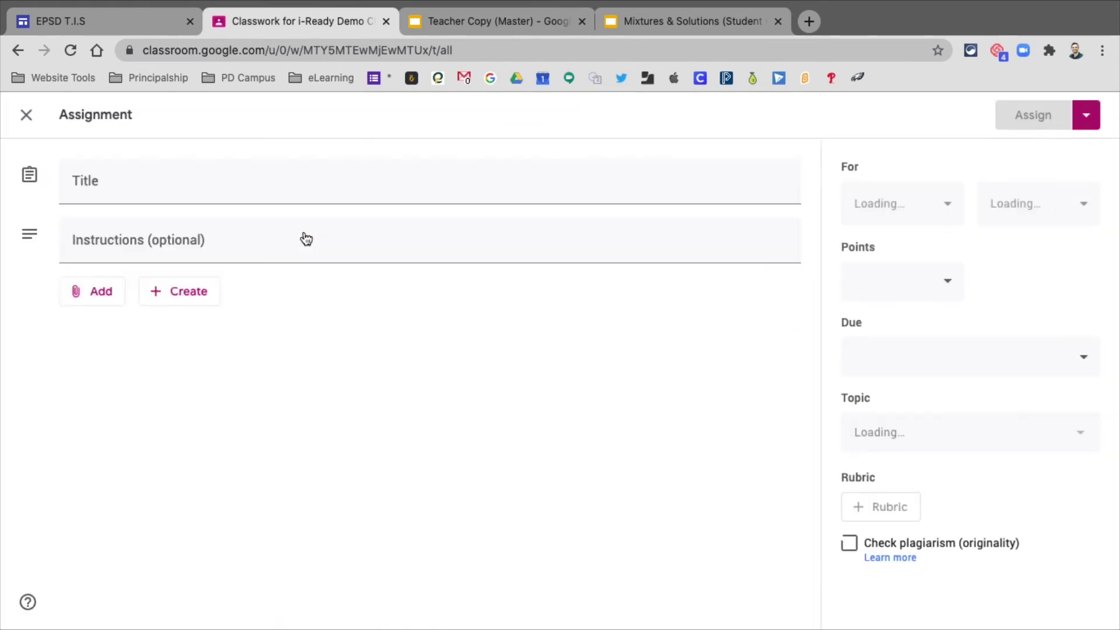
{"action": "type", "text": "Mixture"}
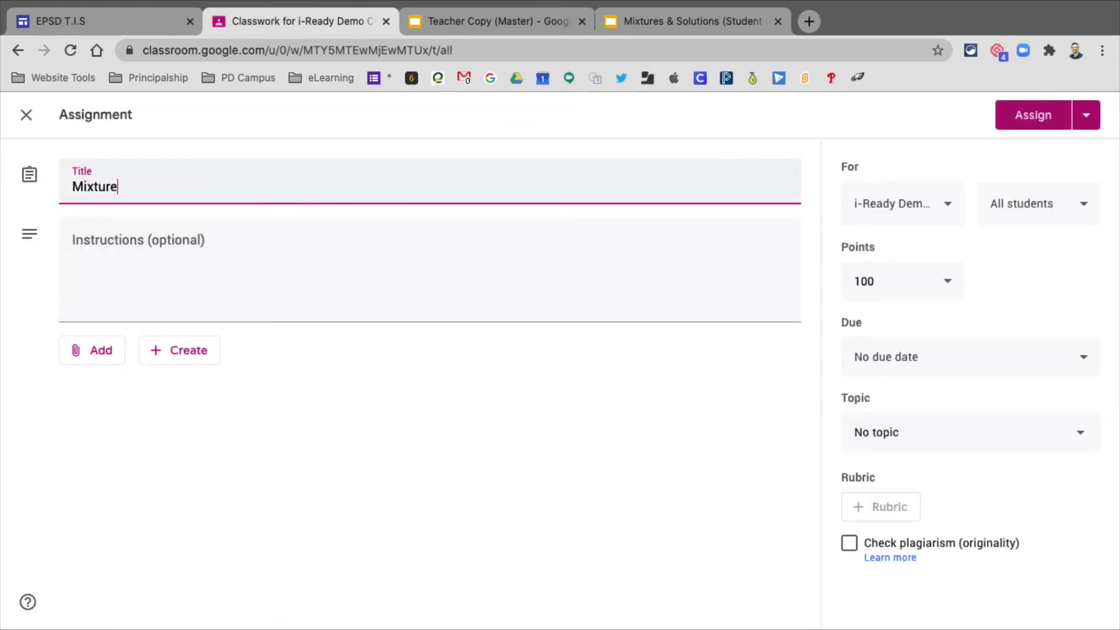
{"action": "type", "text": "s & Solutions"}
Attach the Student Copy slides from Drive as a copy for each student and post it
{"action": "left_click", "coordinate": [92, 350]}
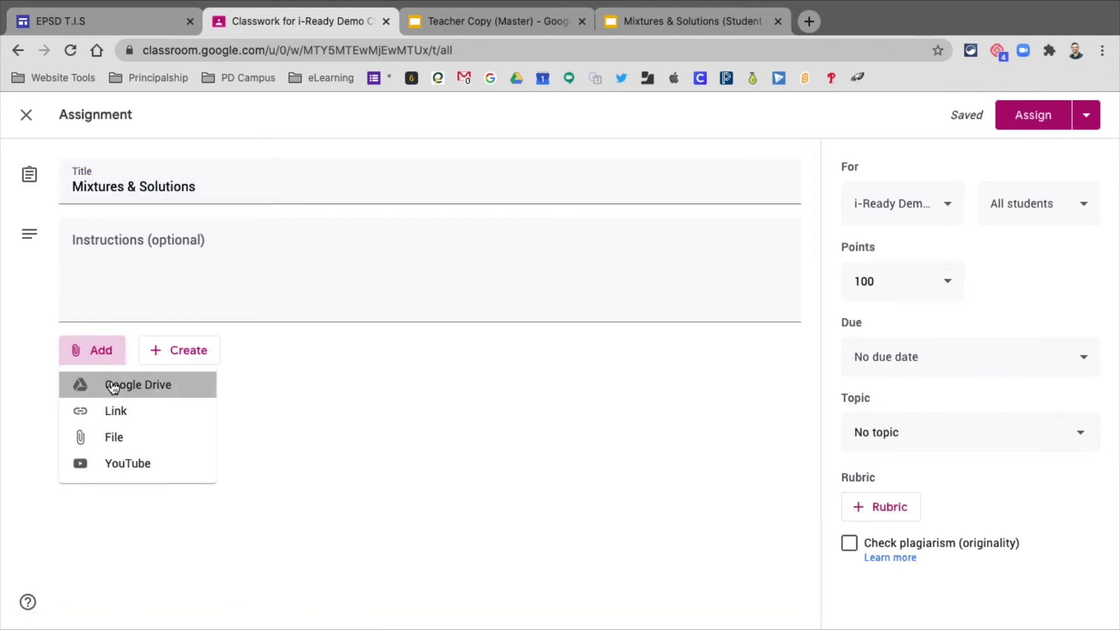
{"action": "left_click", "coordinate": [110, 384]}
{"action": "left_click", "coordinate": [439, 362]}
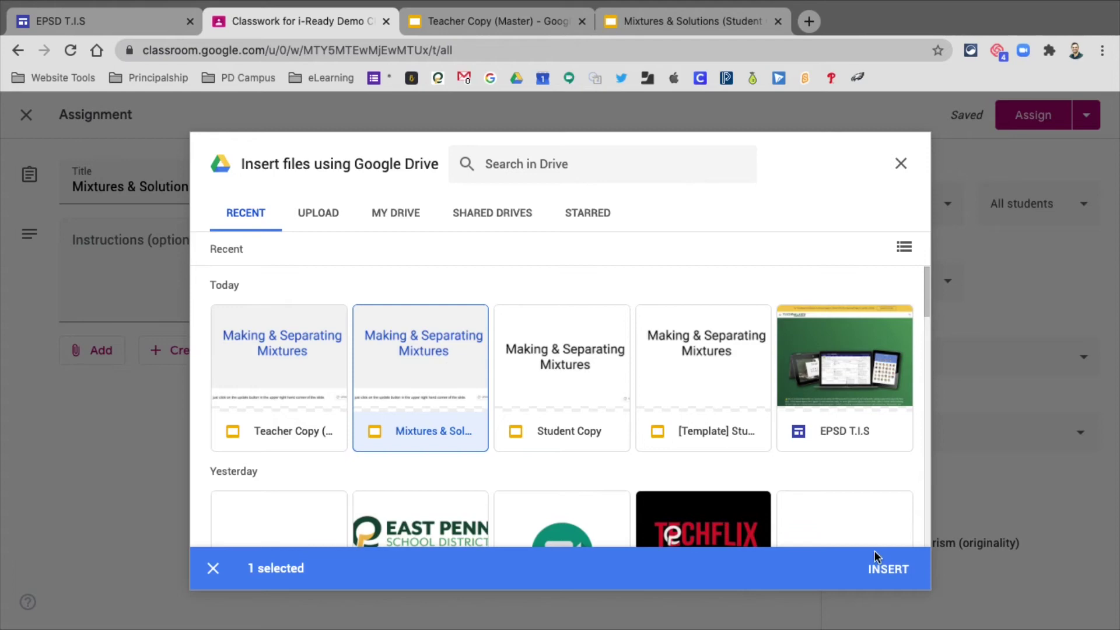
{"action": "left_click", "coordinate": [906, 572]}
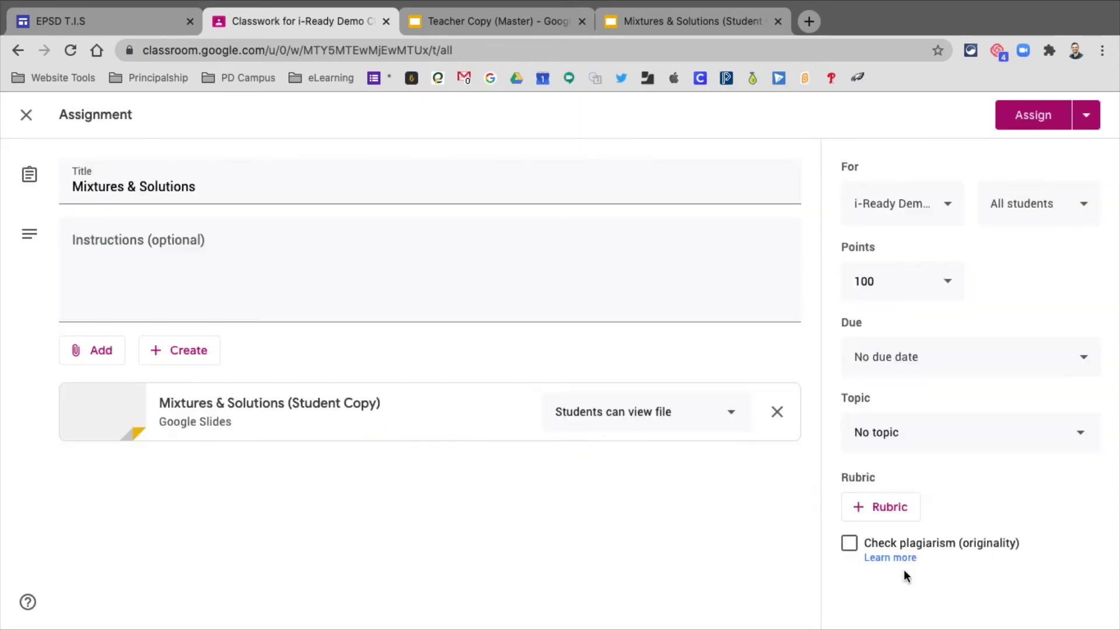
{"action": "left_click", "coordinate": [675, 414]}
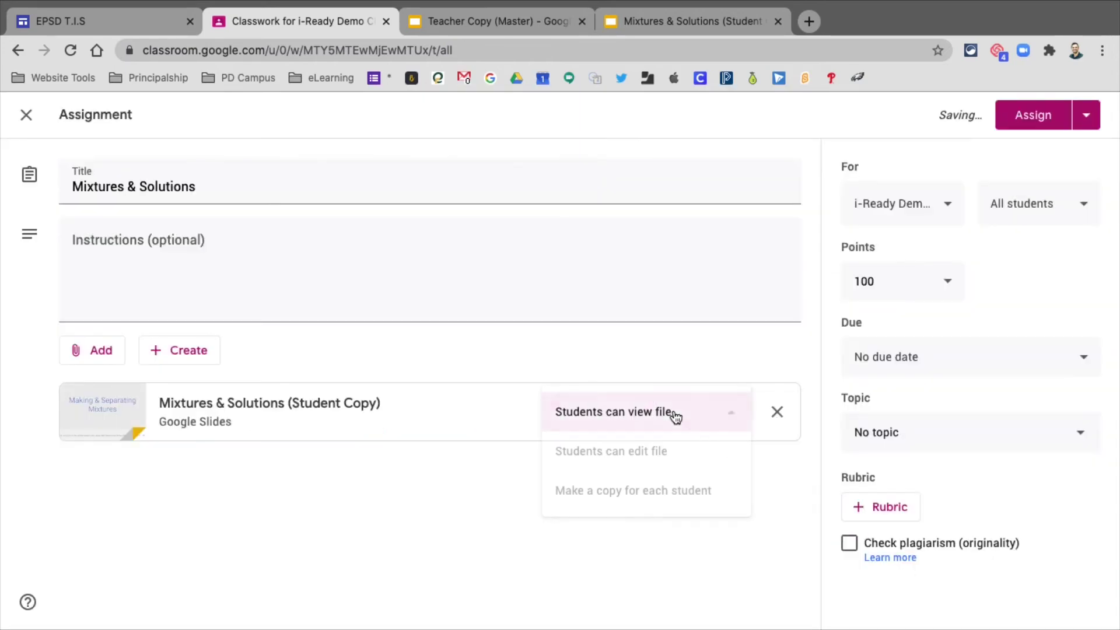
{"action": "left_click", "coordinate": [663, 496]}
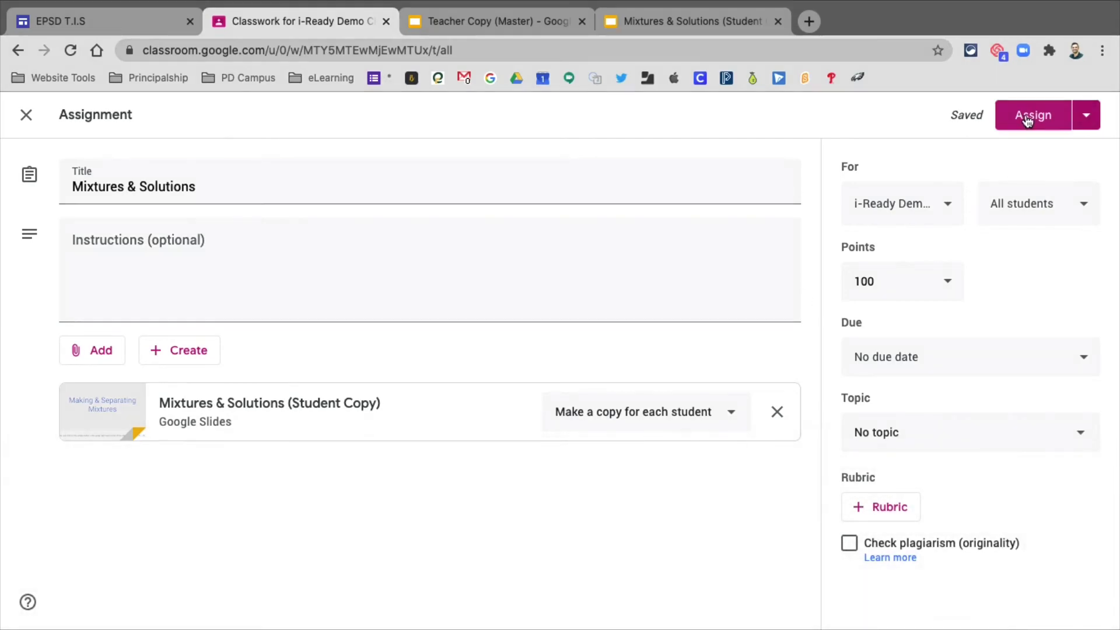
{"action": "left_click", "coordinate": [1027, 117]}
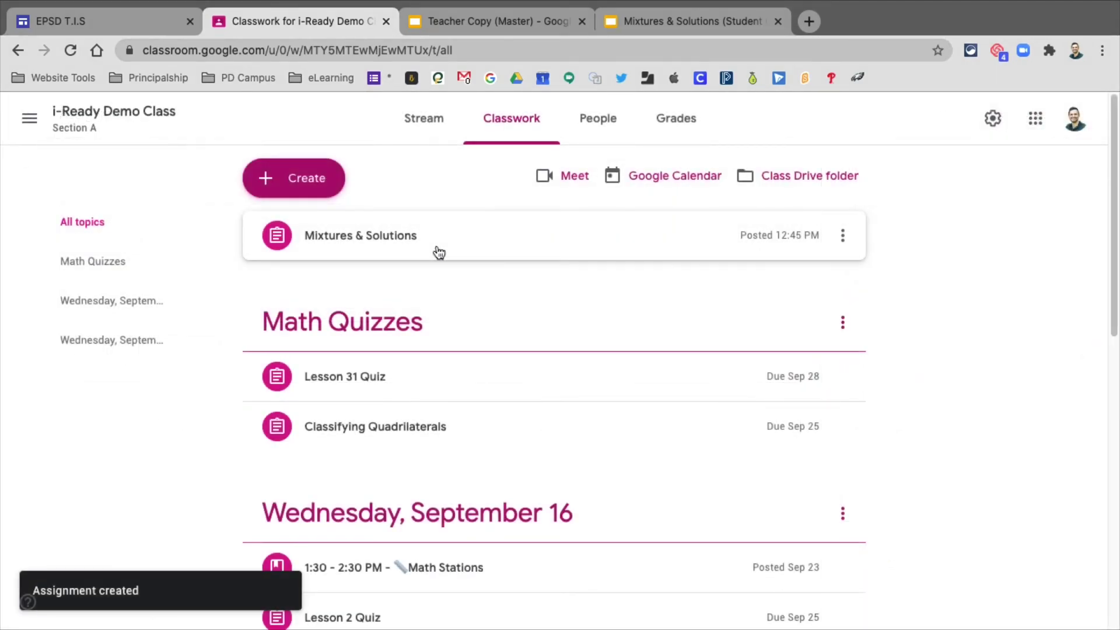
In the student's incognito window, open the assignment's personal copy of the Student Copy slides
{"action": "left_click", "coordinate": [439, 252]}
{"action": "left_click", "coordinate": [446, 252]}
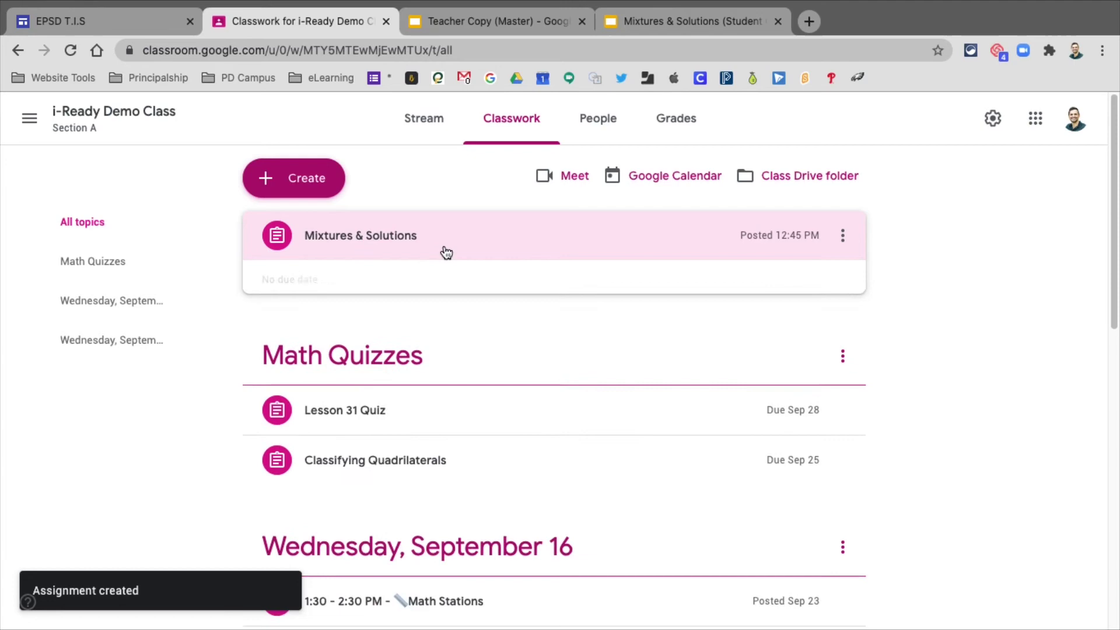
{"action": "key", "text": "ctrl+Right"}
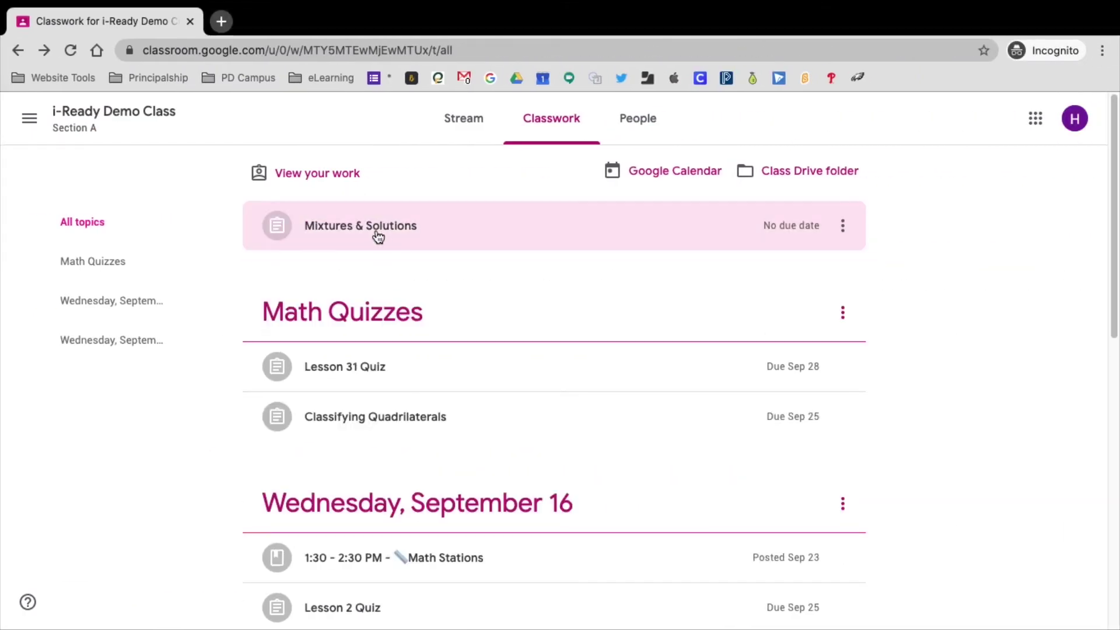
{"action": "left_click", "coordinate": [374, 241]}
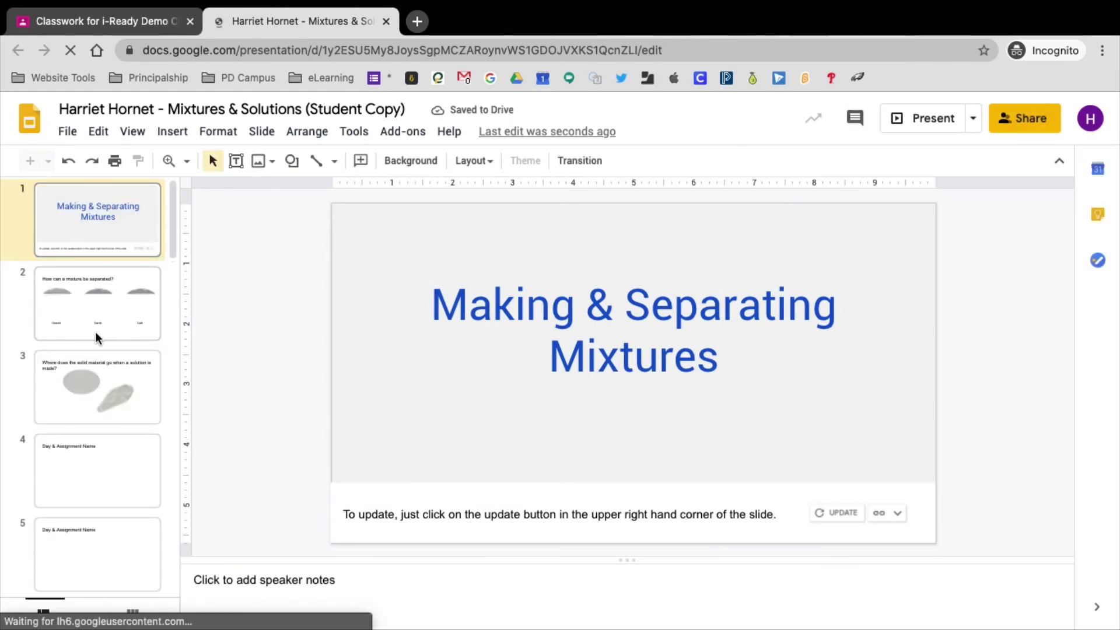
Check slides 2–4 of the student's copy, then return to the teacher's window
{"action": "left_click", "coordinate": [96, 337]}
{"action": "left_click", "coordinate": [106, 400]}
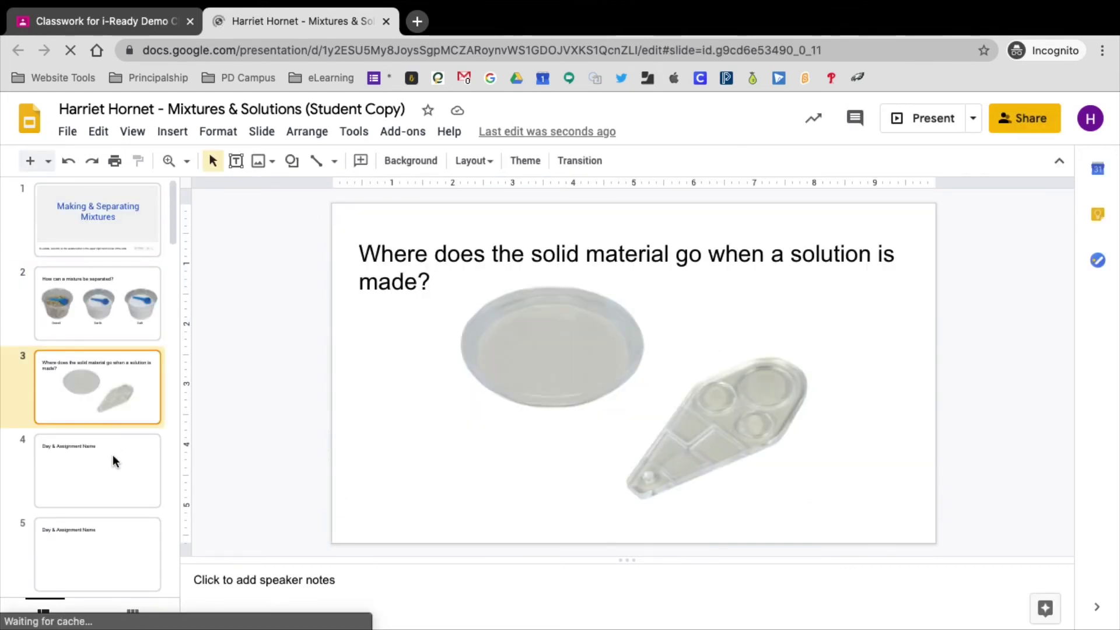
{"action": "left_click", "coordinate": [114, 457]}
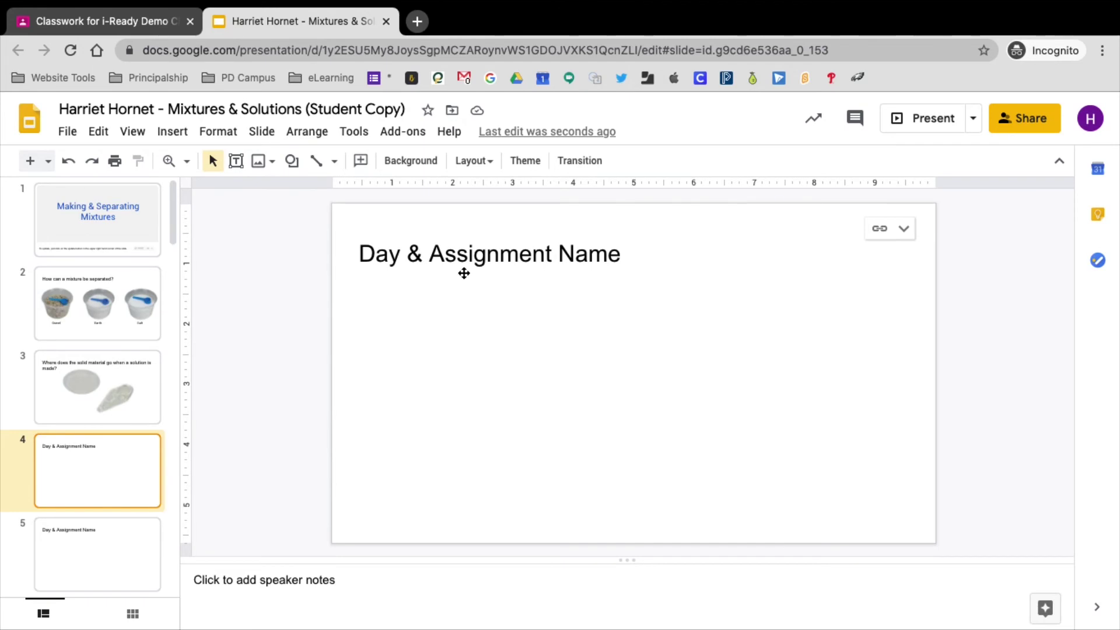
{"action": "key", "text": "super+grave"}
Retitle slide 4 of the master deck 'Day 4: Separating Mixtures', then view slide 3
{"action": "left_click", "coordinate": [481, 20]}
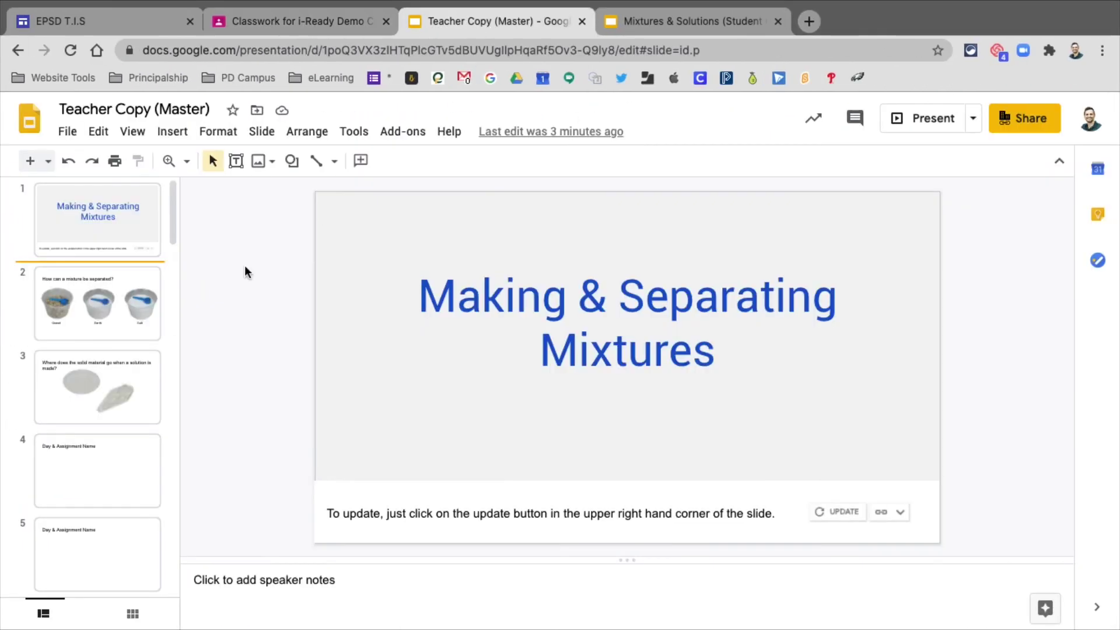
{"action": "left_click", "coordinate": [89, 462]}
{"action": "triple_click", "coordinate": [444, 244]}
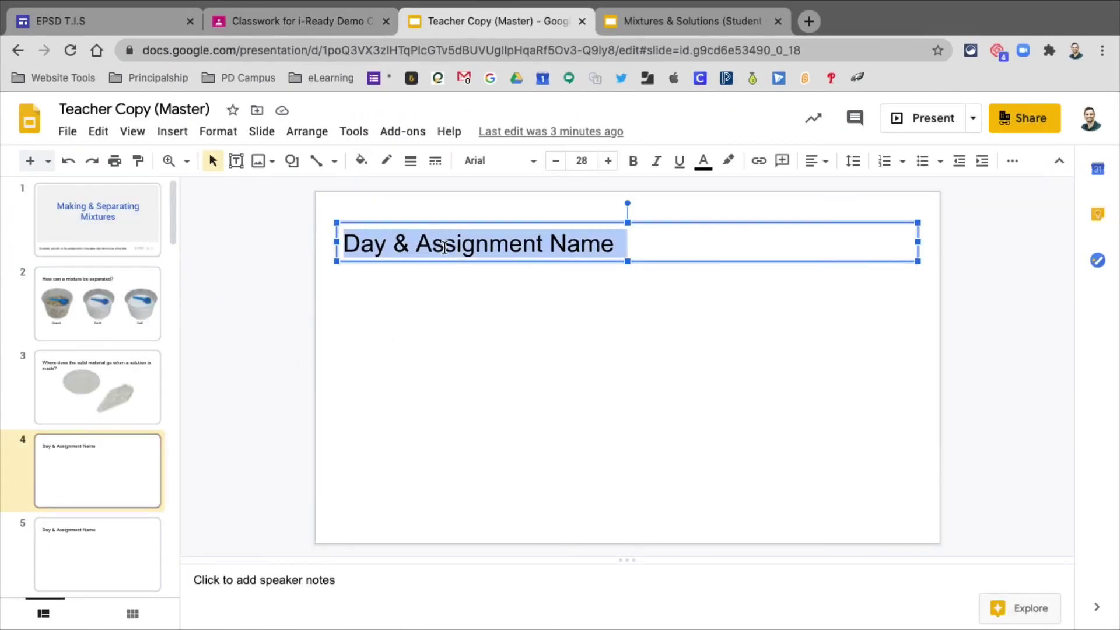
{"action": "type", "text": "Day 4: "}
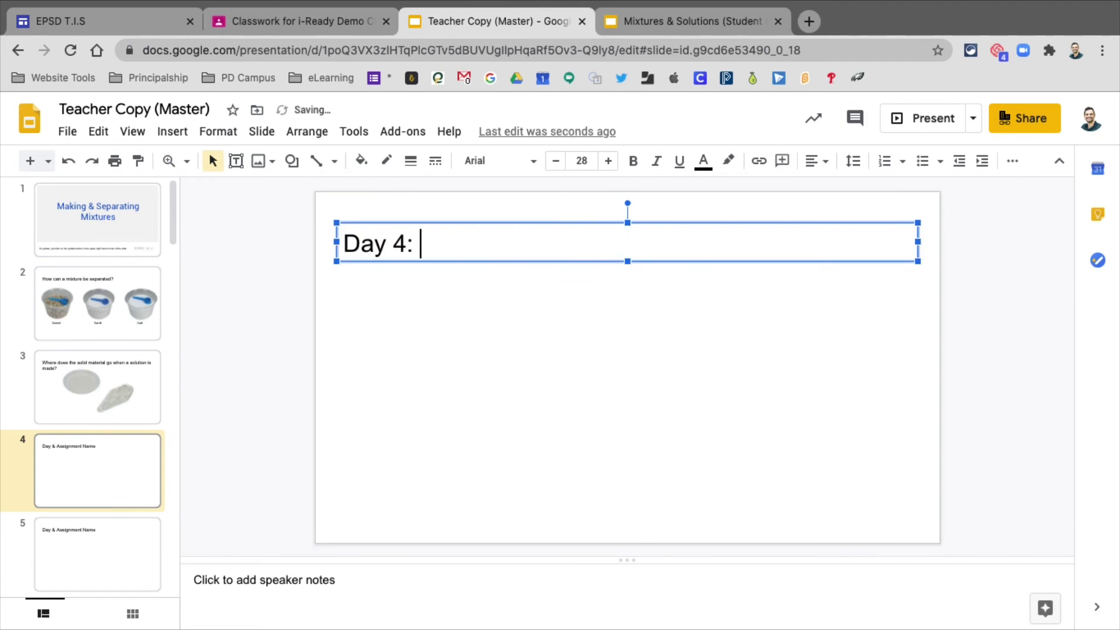
{"action": "type", "text": "Separating"}
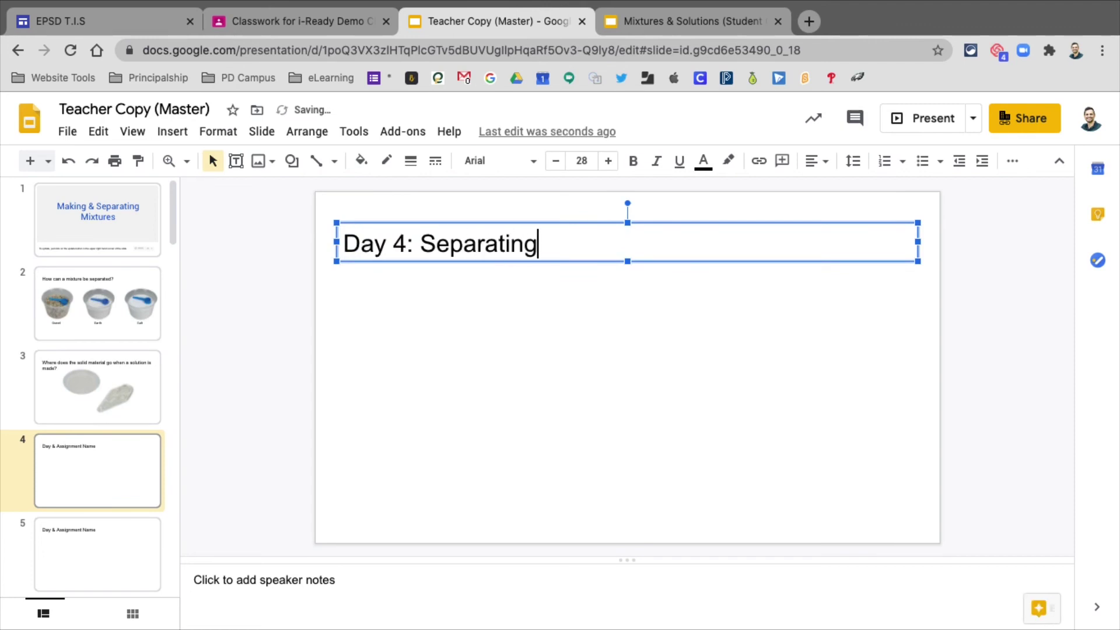
{"action": "type", "text": " Mixtures"}
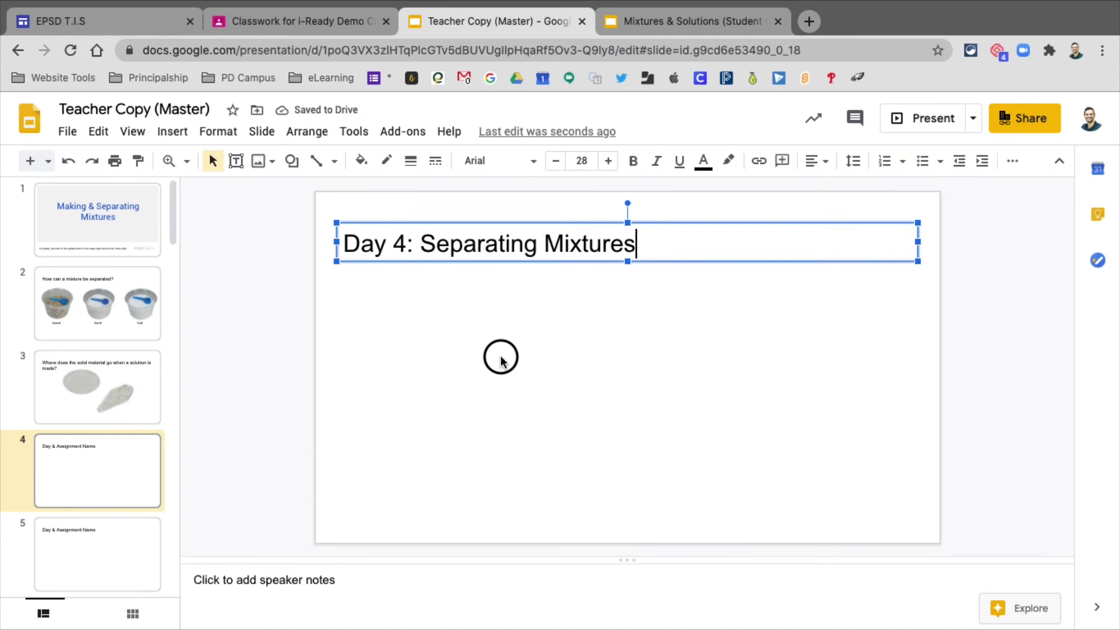
{"action": "left_click", "coordinate": [500, 356]}
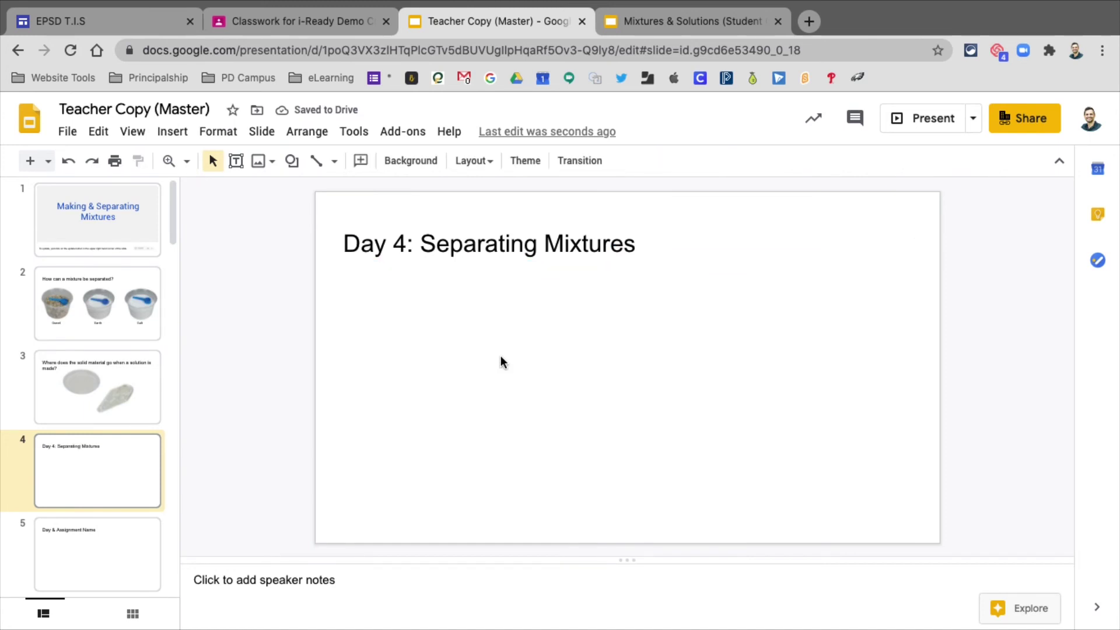
{"action": "left_click", "coordinate": [154, 357]}
Copy slide 3's dish image onto slide 4, shrink it, and place it on the right
{"action": "left_click", "coordinate": [597, 357]}
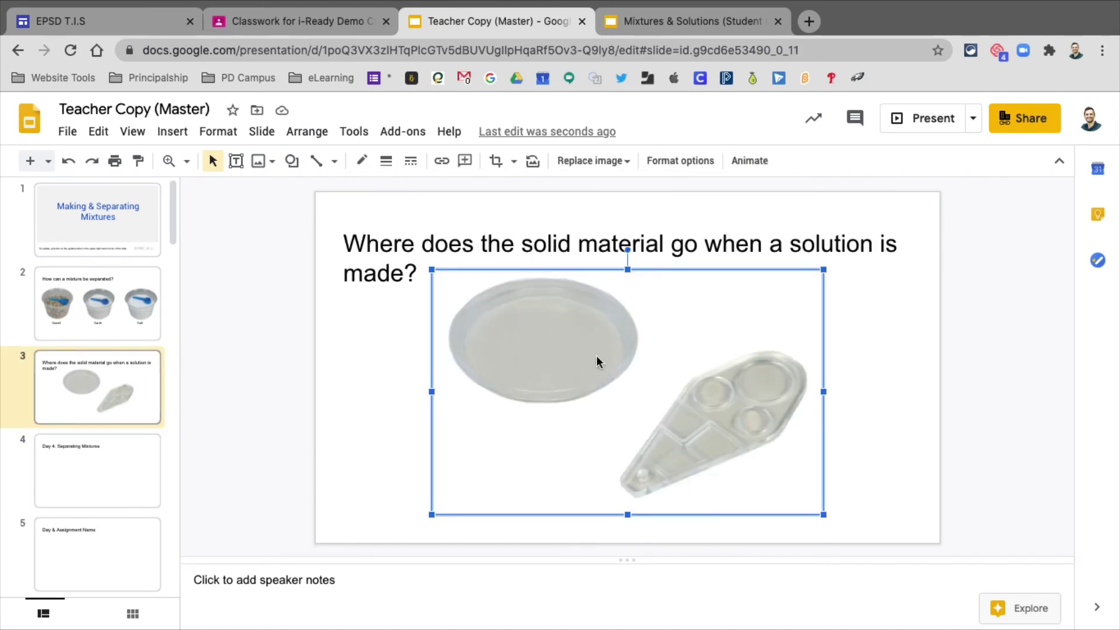
{"action": "key", "text": "ctrl+c"}
{"action": "left_click", "coordinate": [130, 474]}
{"action": "key", "text": "ctrl+v"}
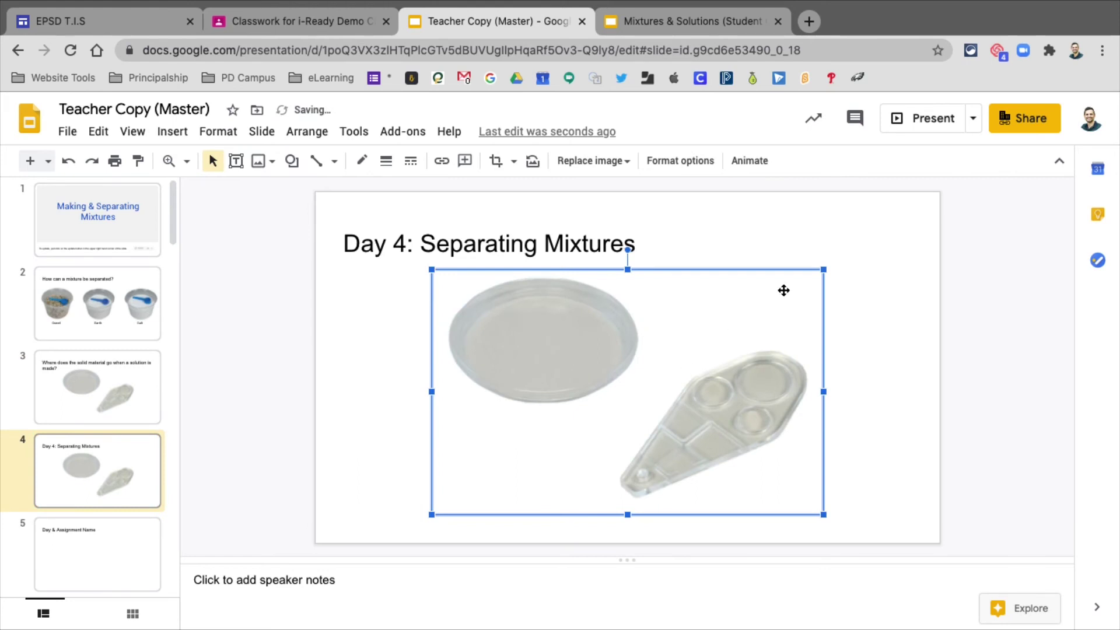
{"action": "left_click_drag", "start_coordinate": [824, 269], "coordinate": [693, 352]}
{"action": "left_click_drag", "start_coordinate": [690, 405], "coordinate": [873, 394]}
{"action": "left_click", "coordinate": [634, 244]}
Draw a rectangle on the left half of slide 4 reading "Write your thoughts here."
{"action": "left_click", "coordinate": [292, 160]}
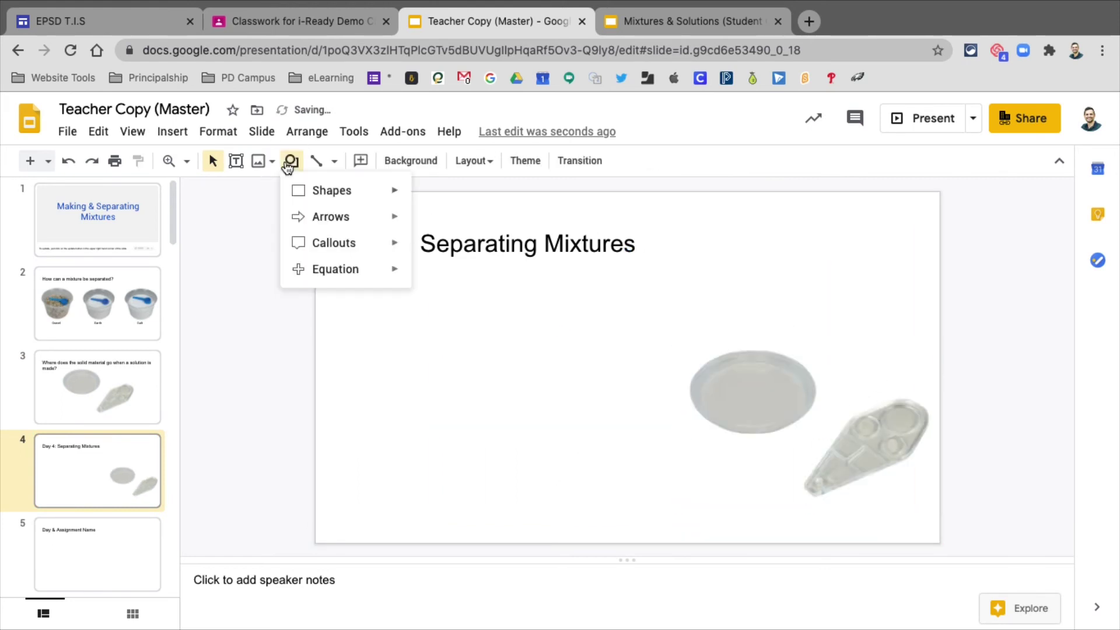
{"action": "mouse_move", "coordinate": [321, 191]}
{"action": "left_click", "coordinate": [437, 196]}
{"action": "mouse_move", "coordinate": [347, 278]}
{"action": "left_mouse_down"}
{"action": "mouse_move", "coordinate": [544, 414]}
{"action": "mouse_move", "coordinate": [632, 513]}
{"action": "mouse_move", "coordinate": [644, 508]}
{"action": "left_mouse_up"}
{"action": "double_click", "coordinate": [517, 419]}
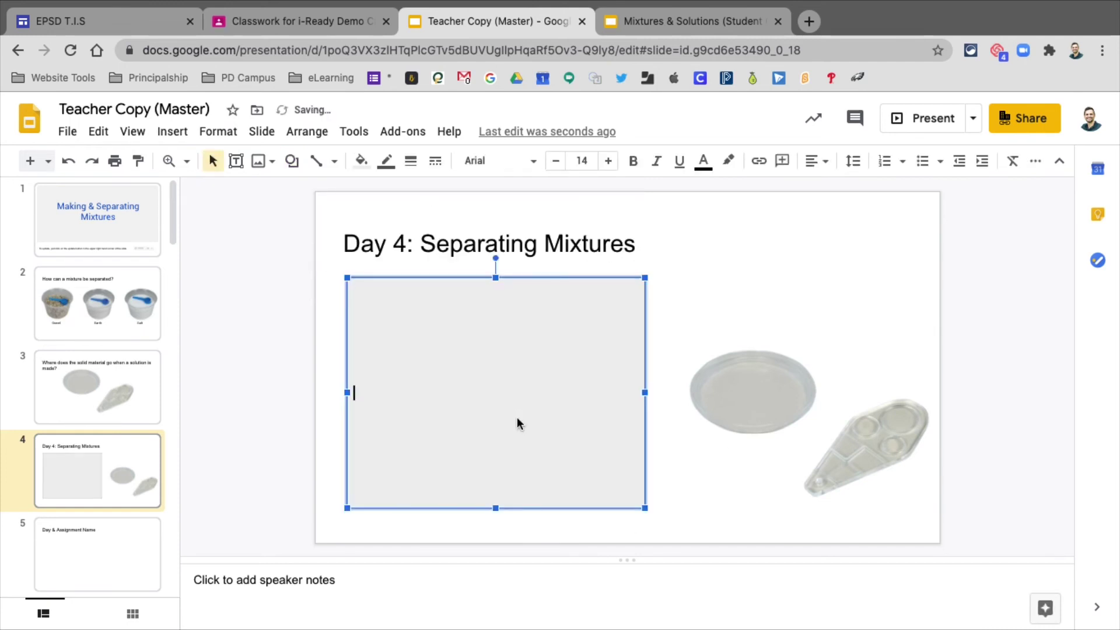
{"action": "type", "text": "Write your thoughts here."}
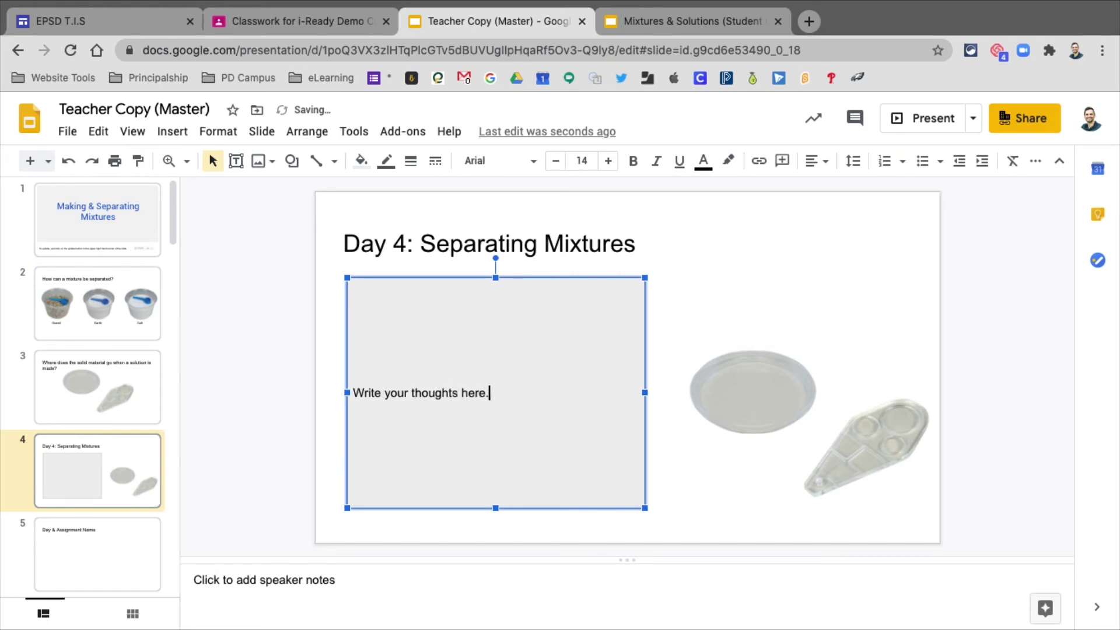
In the student copy, update slide 4 to pull in the teacher's changes
{"action": "left_click", "coordinate": [731, 500]}
{"action": "key", "text": "ctrl+Right"}
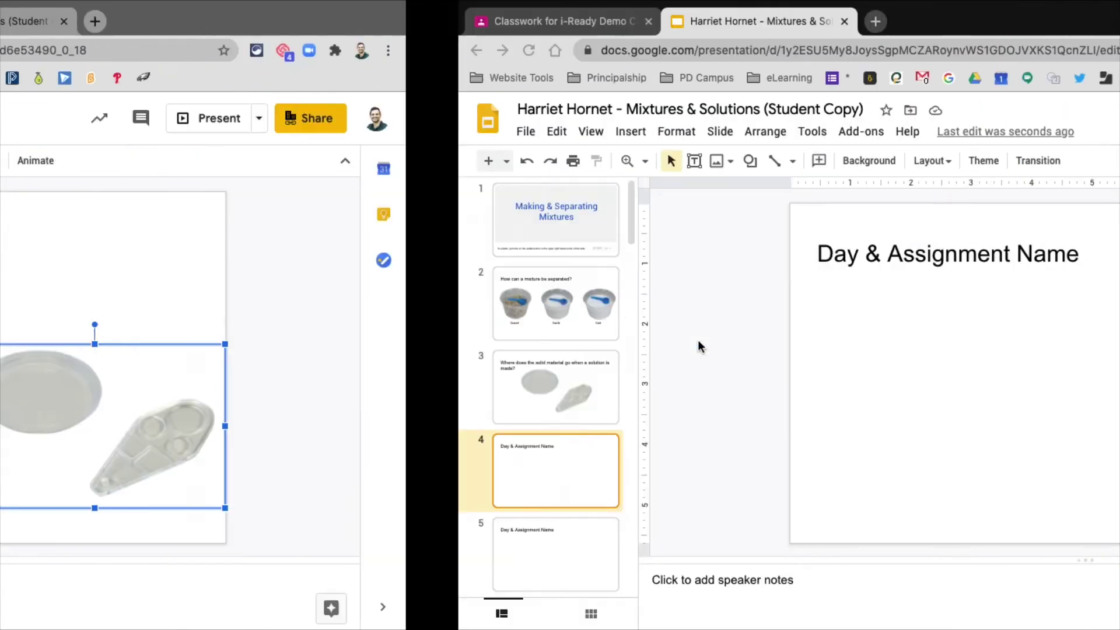
{"action": "left_click", "coordinate": [139, 373]}
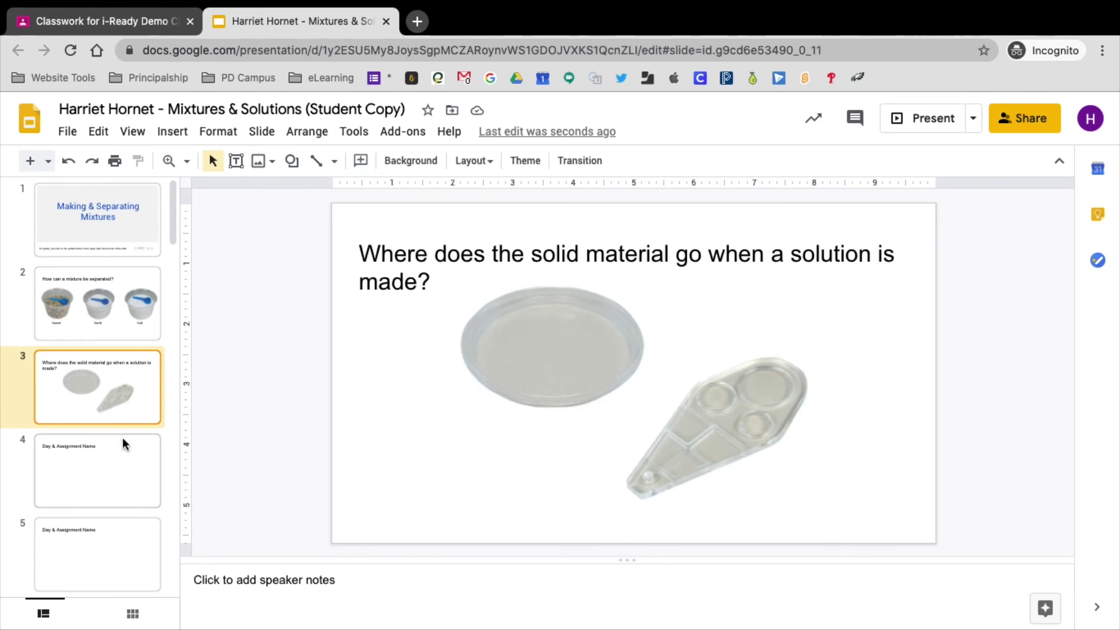
{"action": "left_click", "coordinate": [114, 461]}
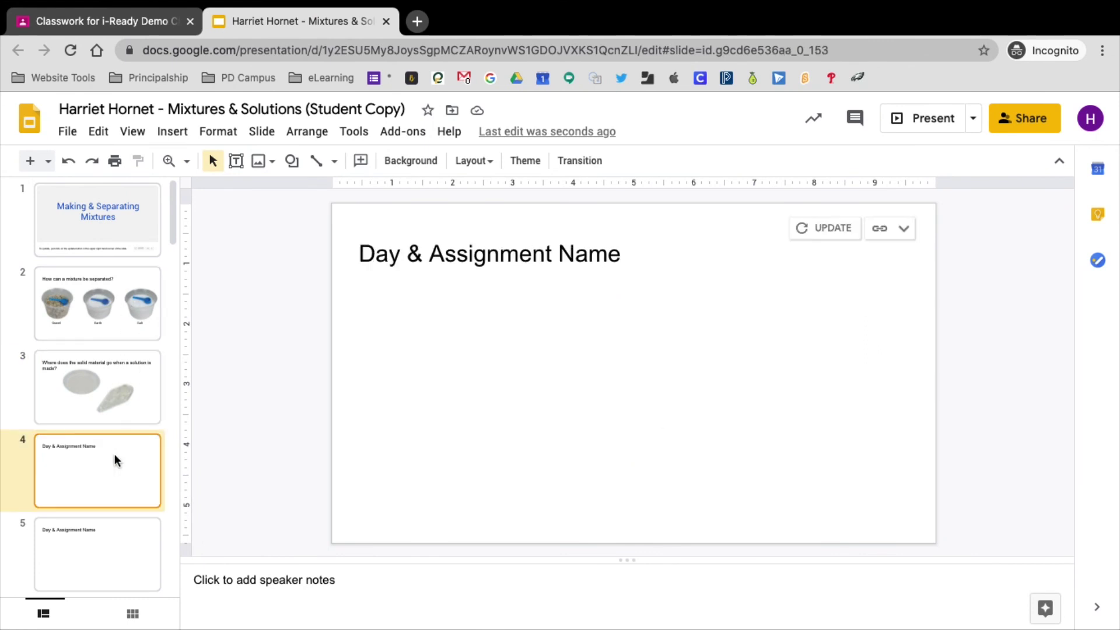
{"action": "left_click", "coordinate": [817, 229]}
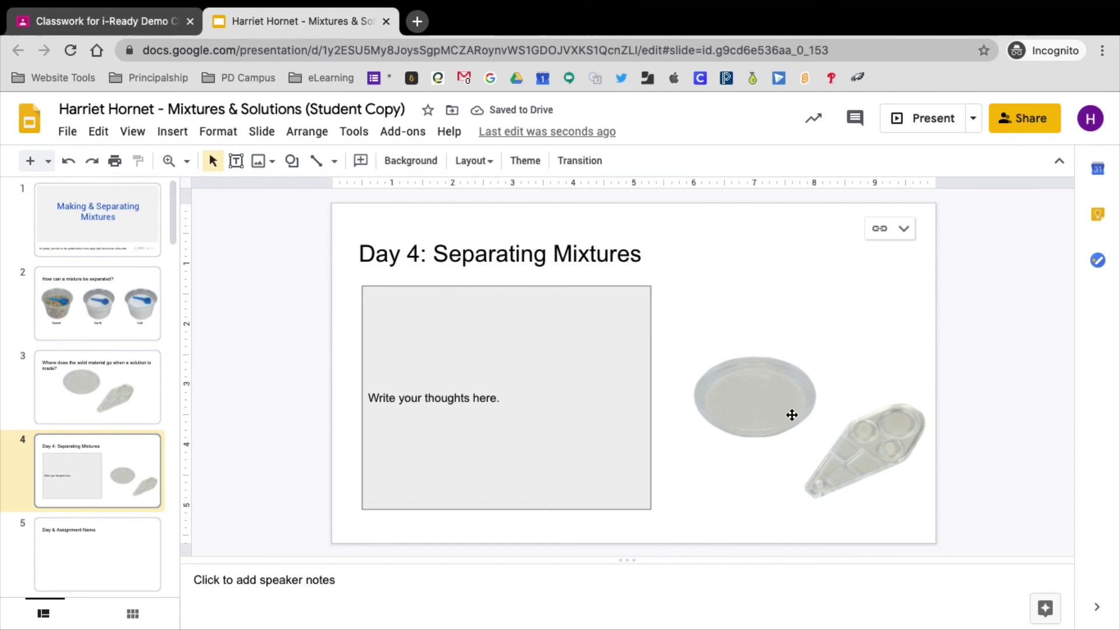
Replace the left box's text on the student's slide 4 with "Type anything in this box"
{"action": "triple_click", "coordinate": [408, 398]}
{"action": "key", "text": "BackSpace"}
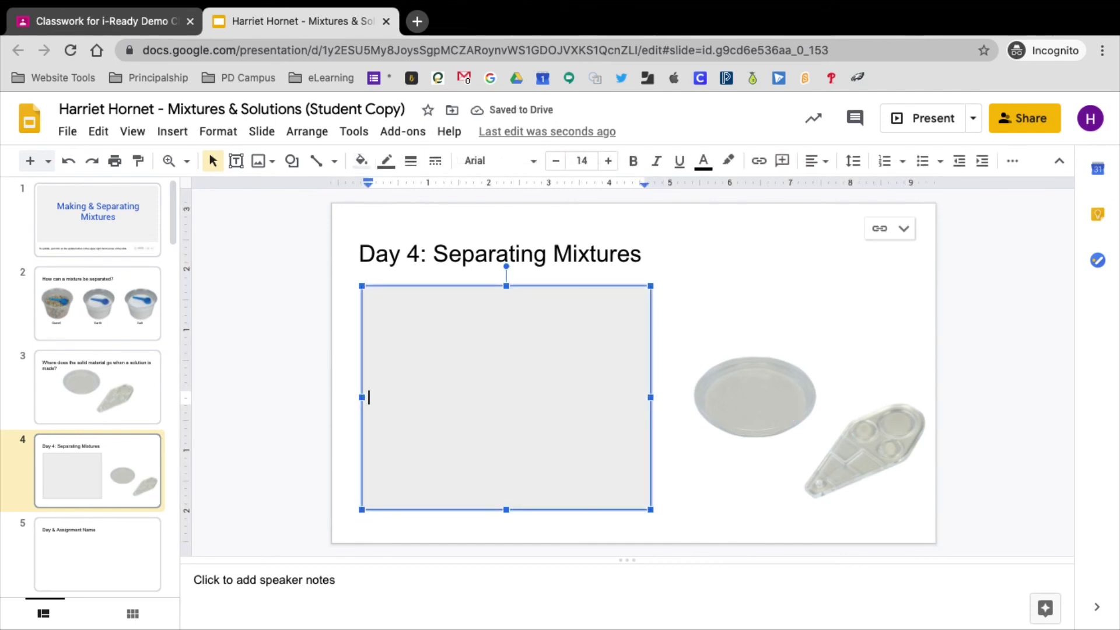
{"action": "type", "text": "Type anythi"}
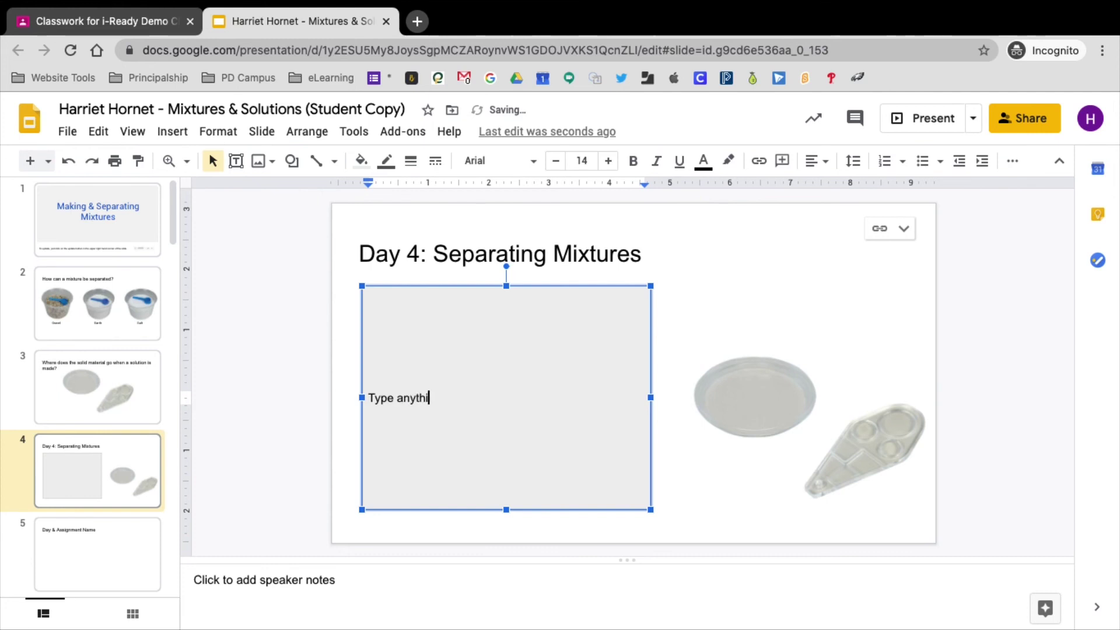
{"action": "type", "text": "ng in this box."}
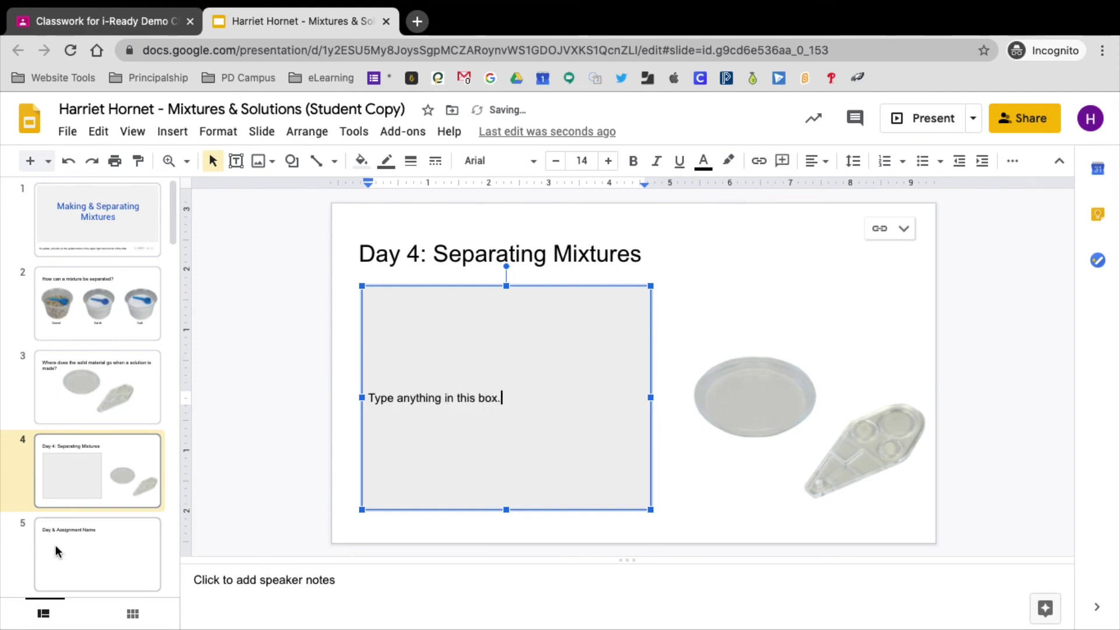
{"action": "left_click", "coordinate": [54, 544]}
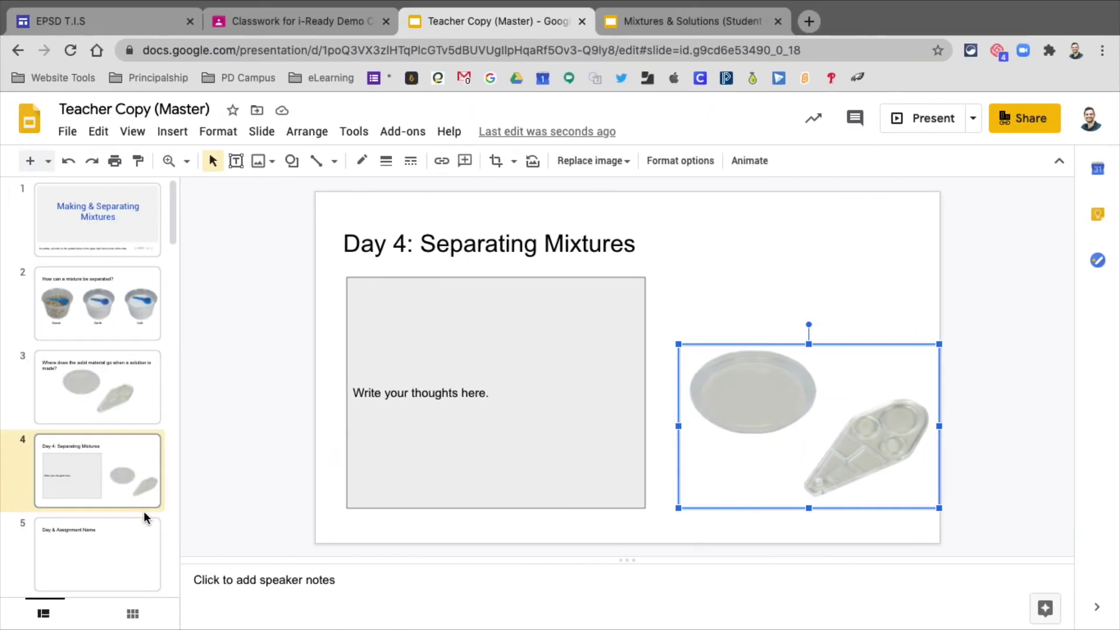
Give slide 5 of the Teacher Copy a dark grey background
{"action": "scroll", "coordinate": [139, 516], "scroll_direction": "down", "scroll_amount": 2}
{"action": "left_click", "coordinate": [149, 487]}
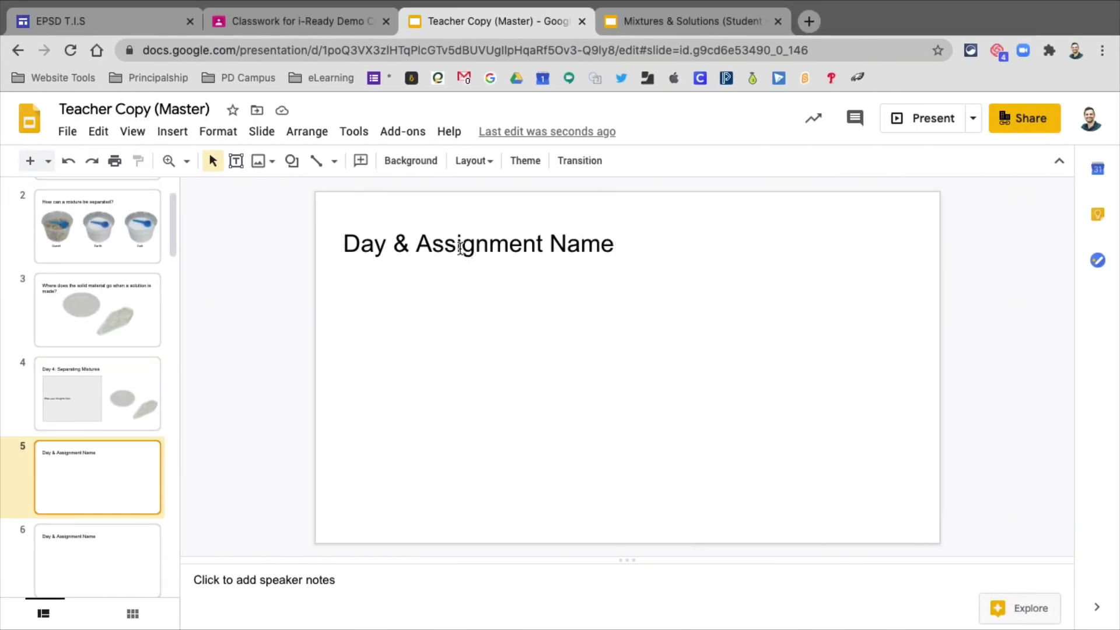
{"action": "left_click", "coordinate": [415, 161]}
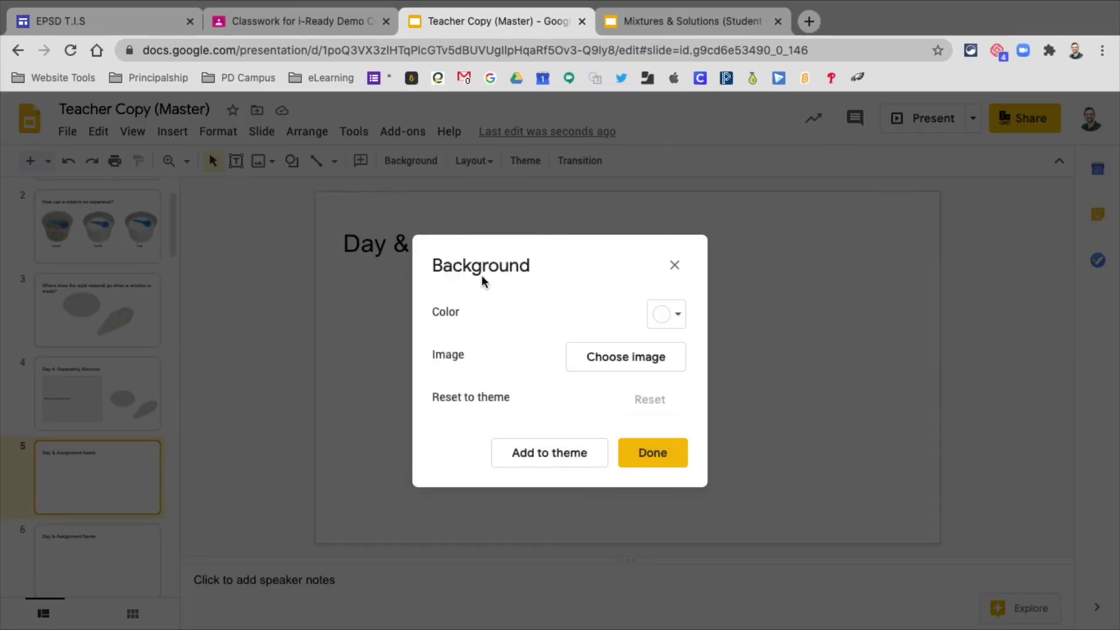
{"action": "left_click", "coordinate": [677, 315]}
{"action": "left_click", "coordinate": [701, 575]}
{"action": "left_click", "coordinate": [677, 452]}
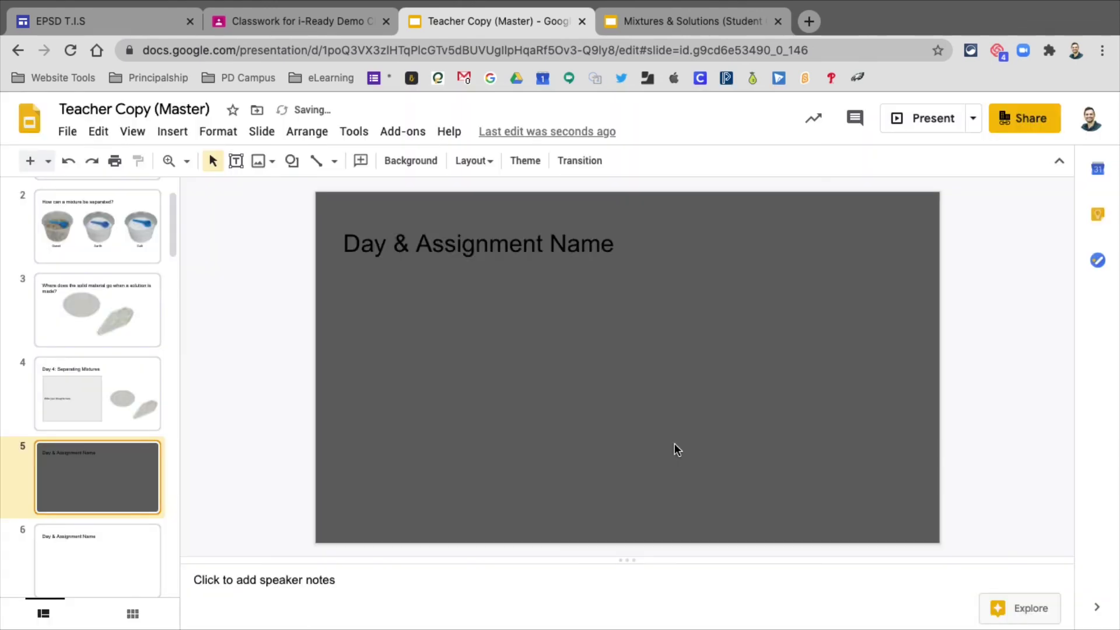
Update slide 5 in the student copy to take the master's dark grey background
{"action": "key", "text": "alt+Tab"}
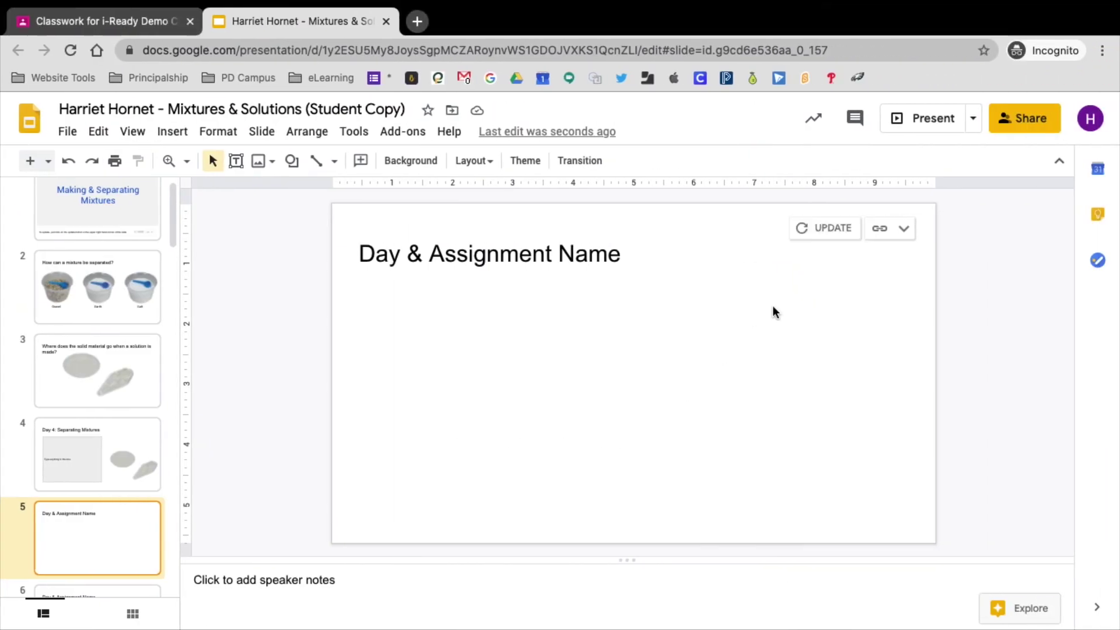
{"action": "left_click", "coordinate": [815, 231]}
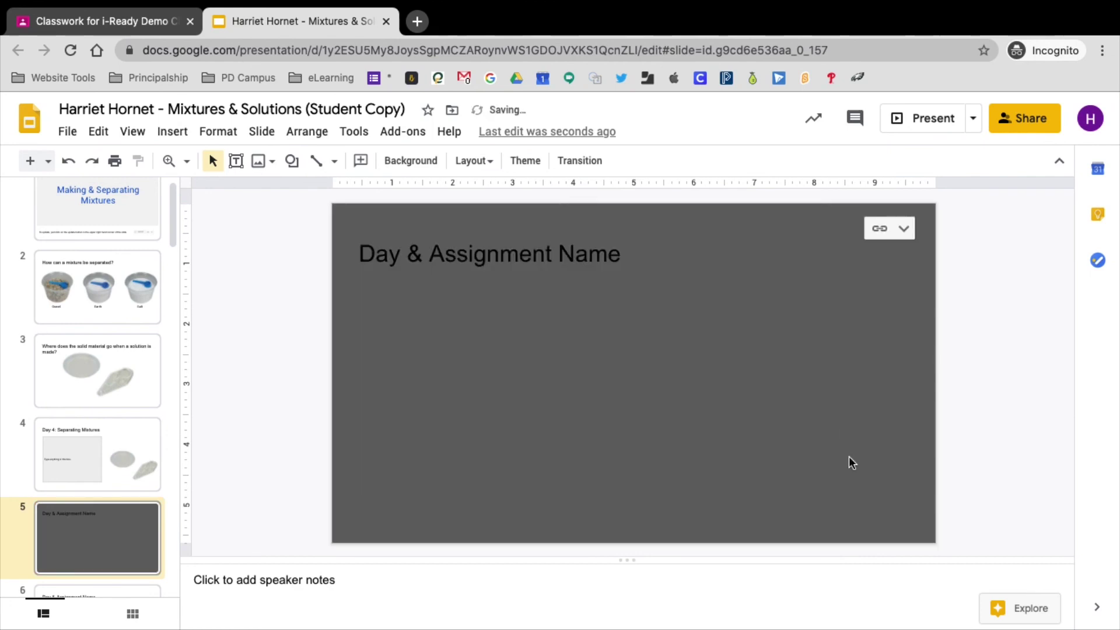
{"action": "key", "text": "Up"}
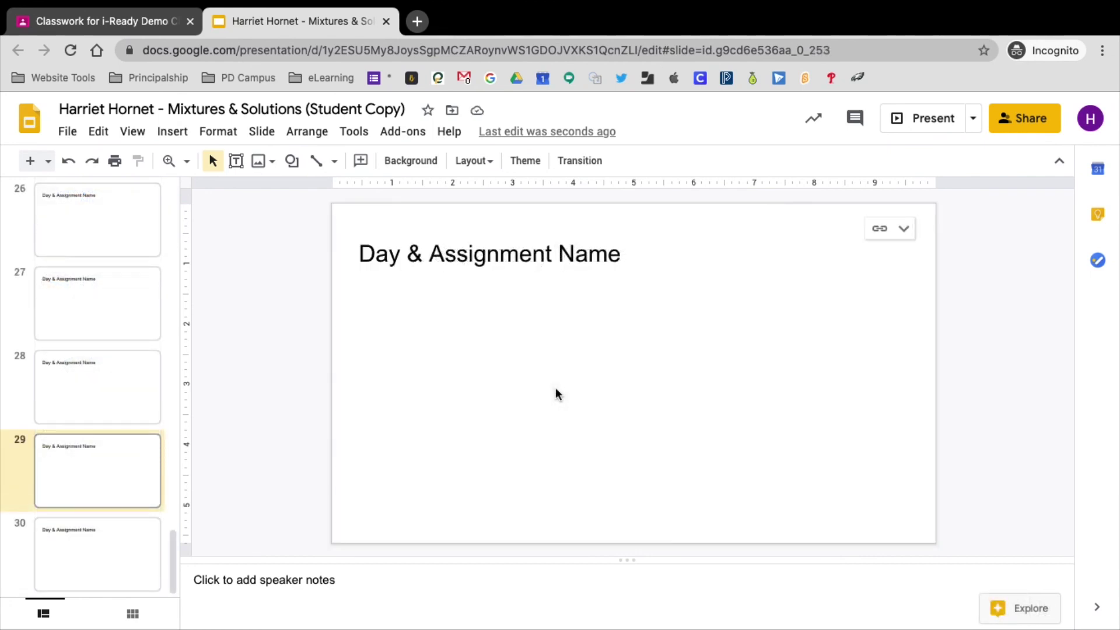